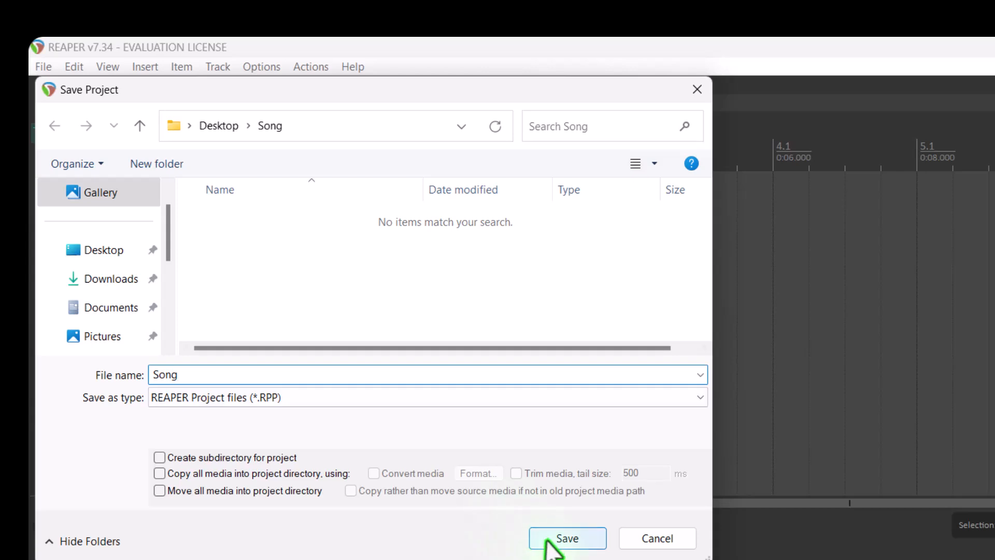
# Step: Save the project as Song in the desktop Song folder, and reopen it from that folder after closing REAPER
pyautogui.click(555, 537)
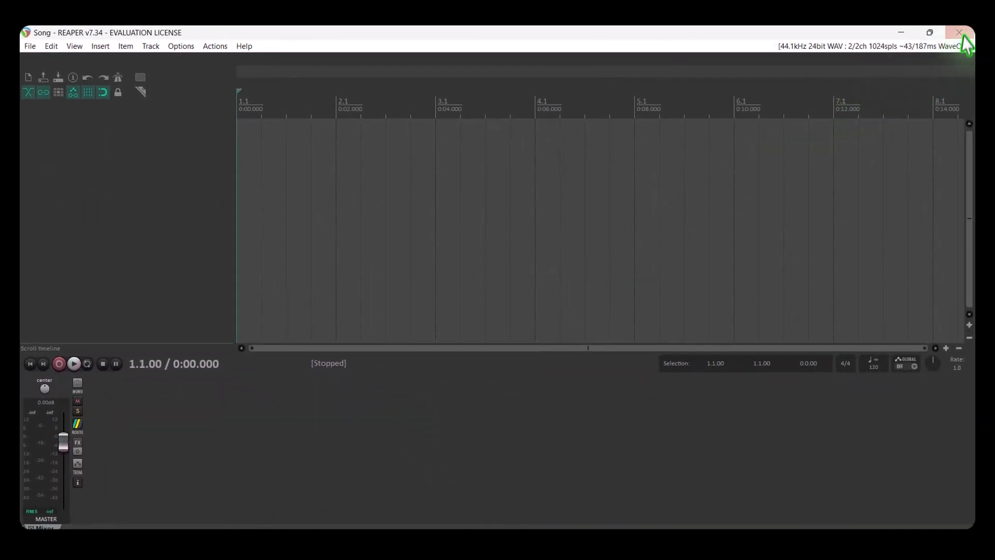
pyautogui.click(959, 33)
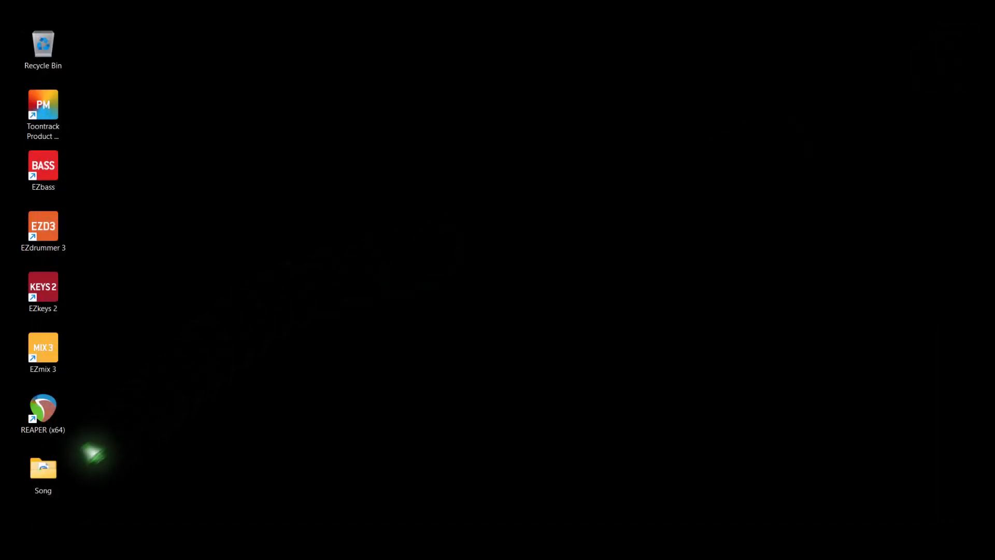
pyautogui.doubleClick(45, 479)
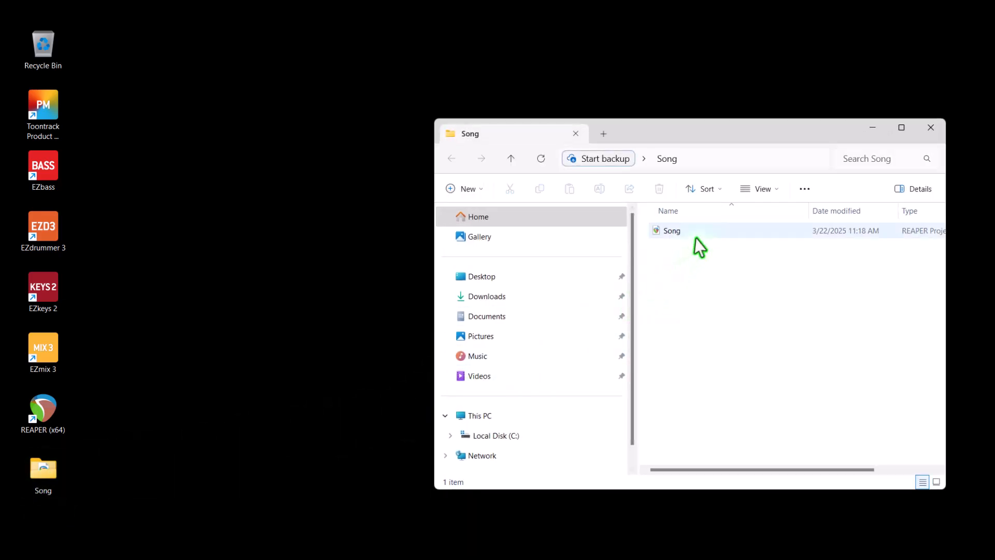
pyautogui.doubleClick(696, 244)
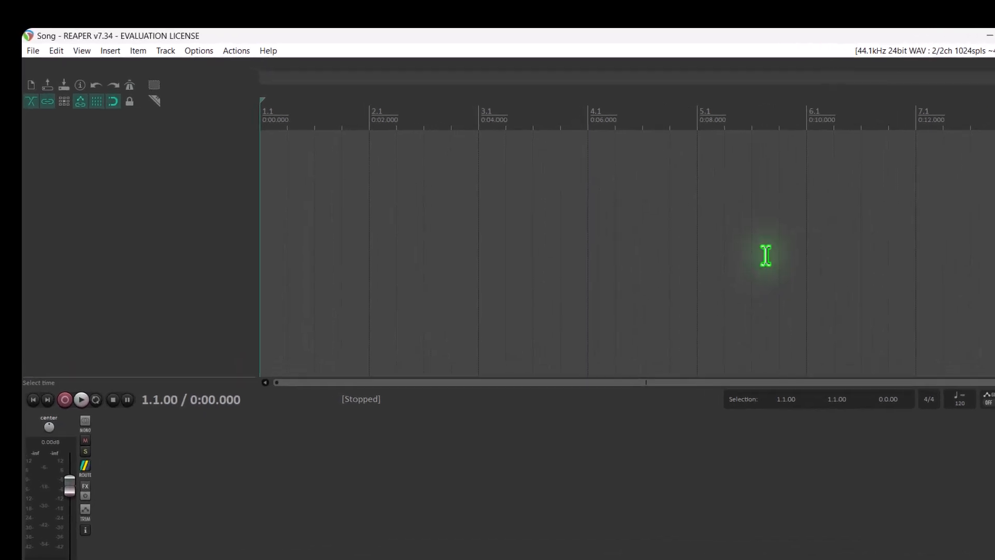
# Step: Insert a new track in the empty project
pyautogui.click(221, 68)
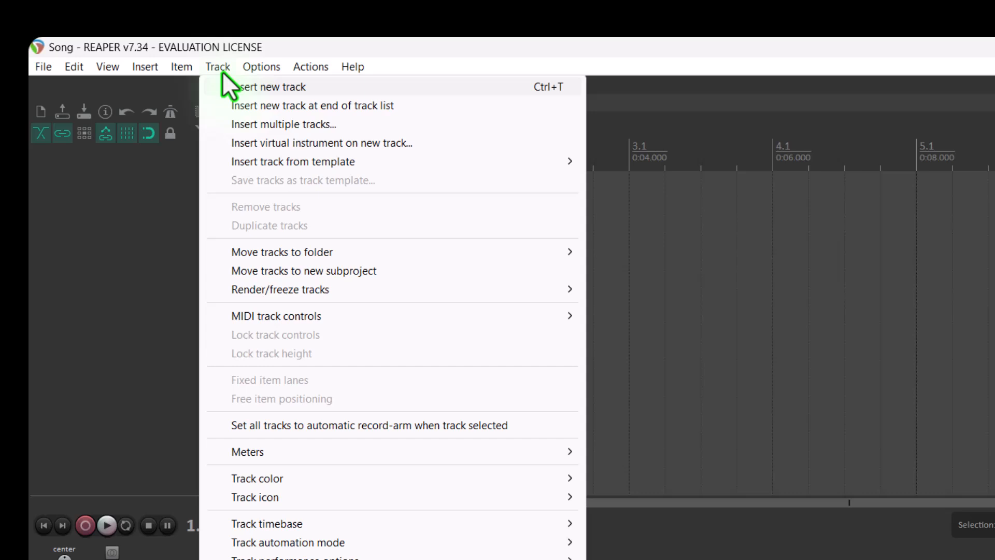
pyautogui.click(117, 182)
pyautogui.rightClick(114, 182)
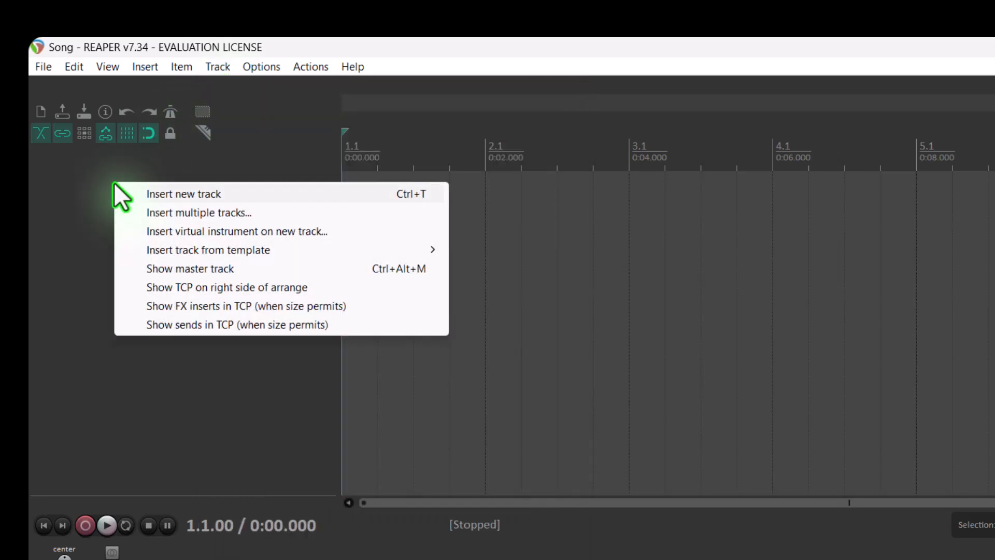
pyautogui.click(129, 190)
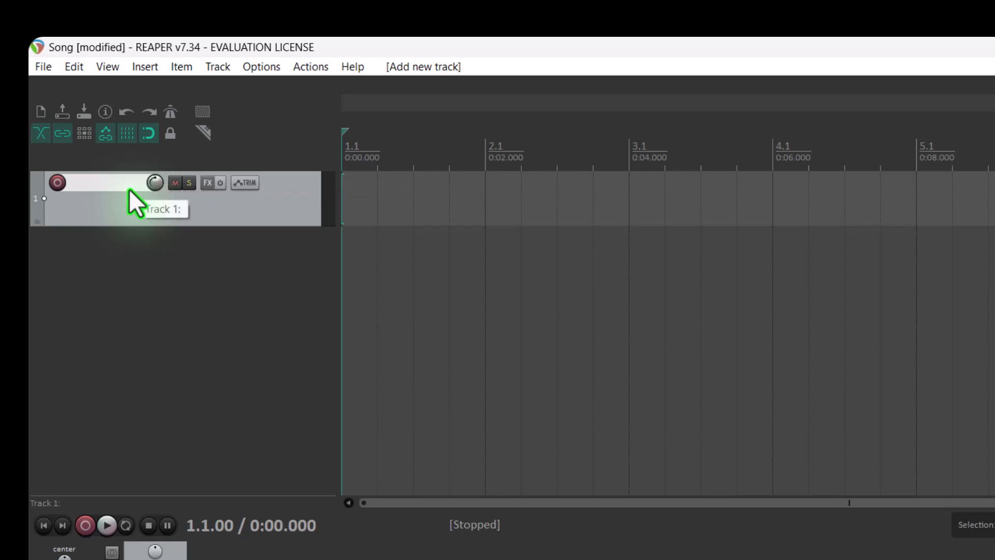
# Step: Name the new track Drums and save the project
pyautogui.doubleClick(126, 184)
pyautogui.write('Dr')
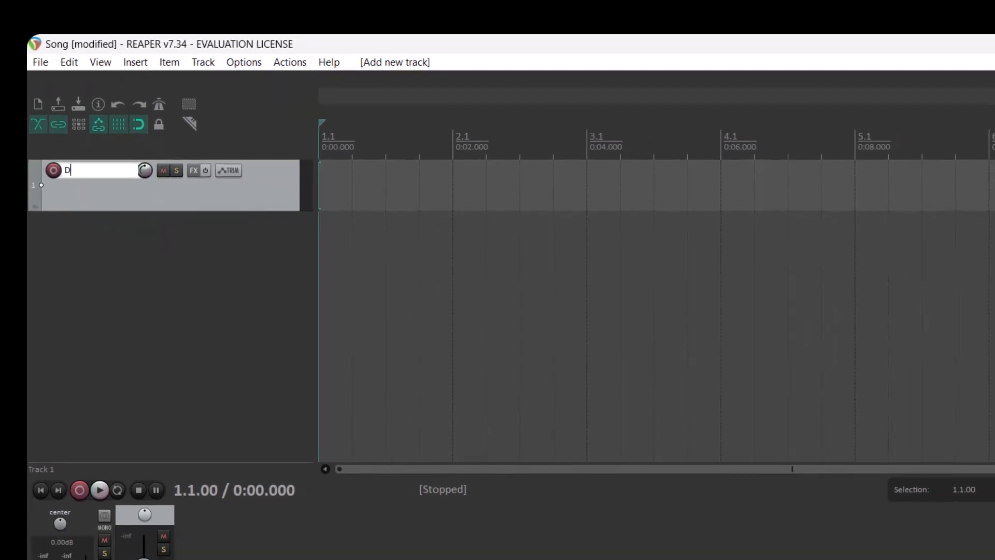
pyautogui.write('ums')
pyautogui.press('Return')
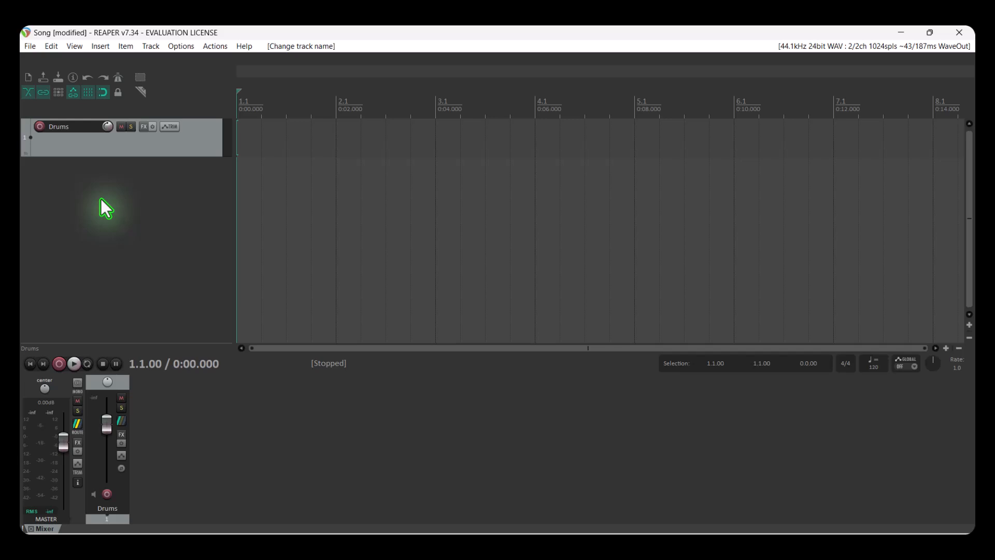
pyautogui.hotkey('ctrl', 's')
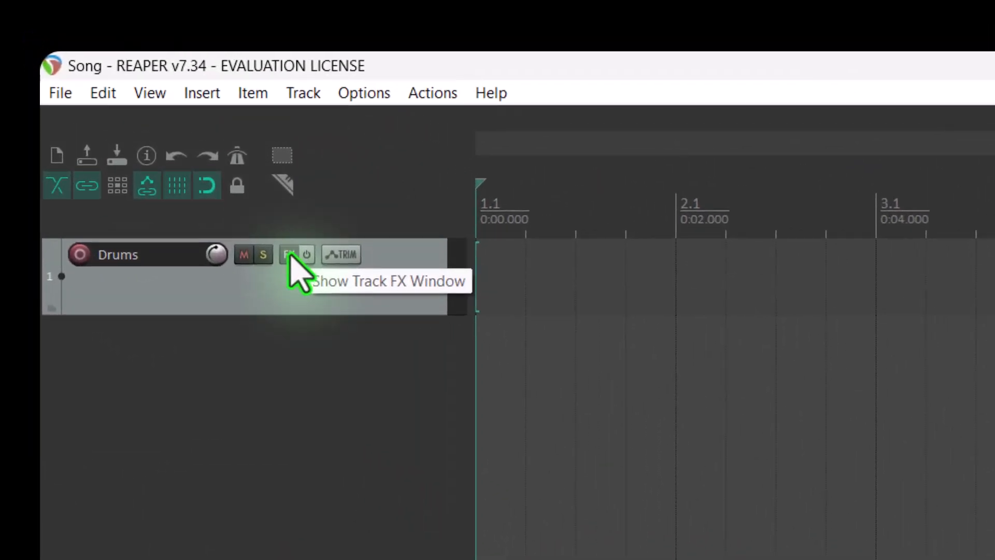
# Step: Add the VST3i instrument EZdrummer 3 (Toontrack) to the Drums track's effects
pyautogui.click(288, 255)
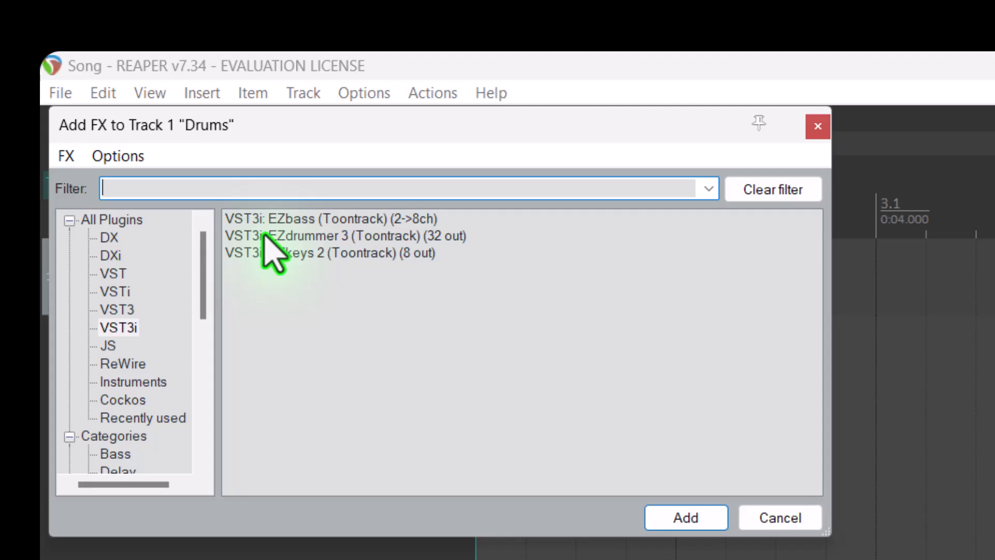
pyautogui.click(297, 239)
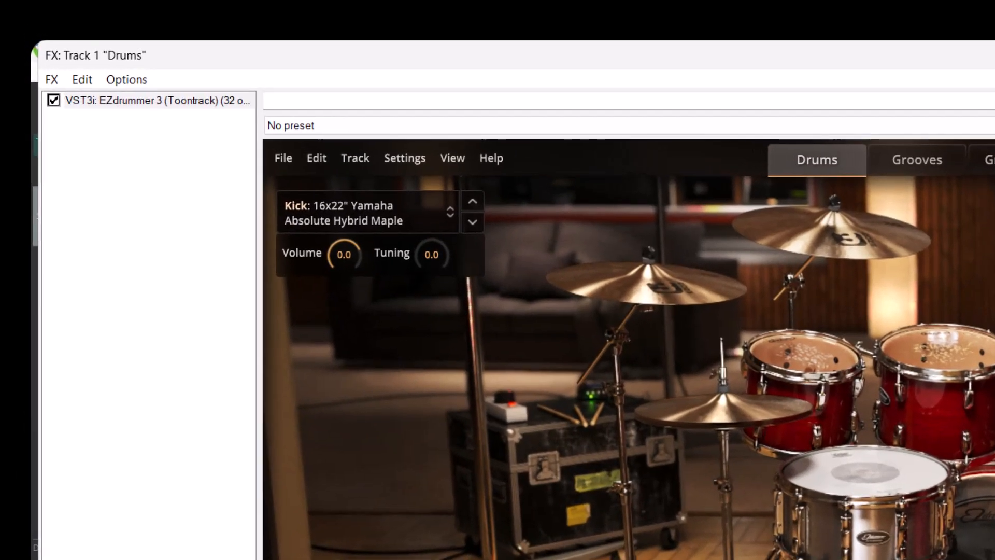
# Step: Review the EZdrummer 3 interface scale options and enlarge the plugin's display by its corner
pyautogui.click(452, 158)
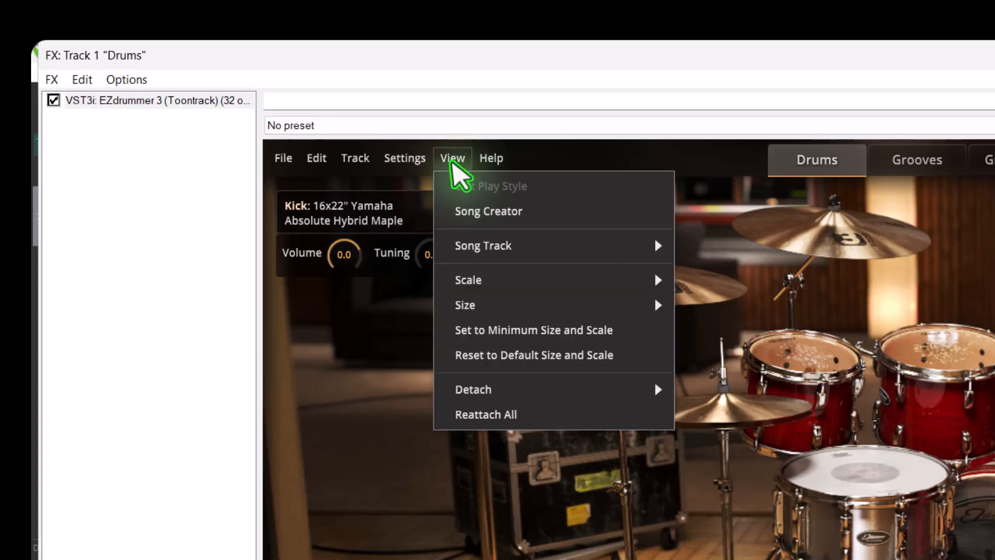
pyautogui.moveTo(514, 284)
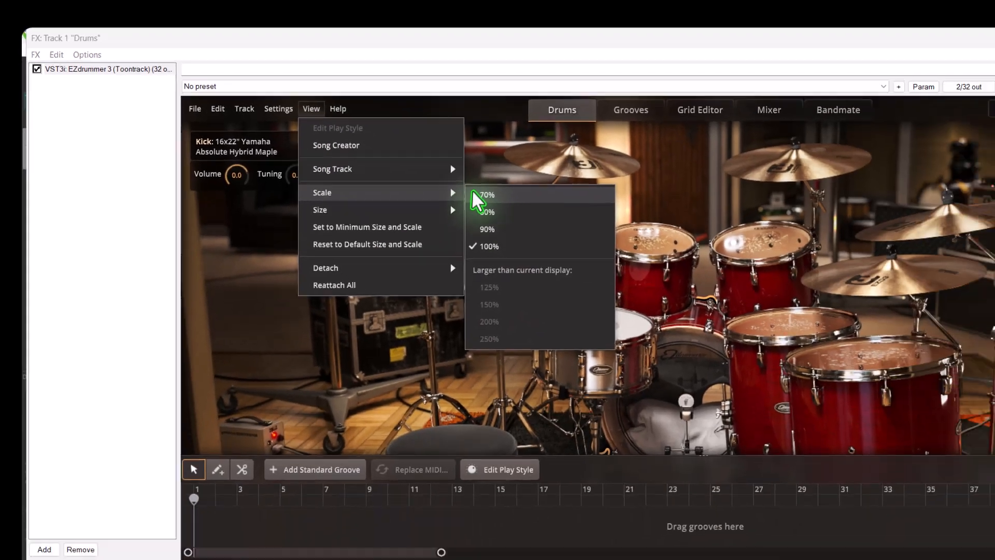
pyautogui.click(708, 283)
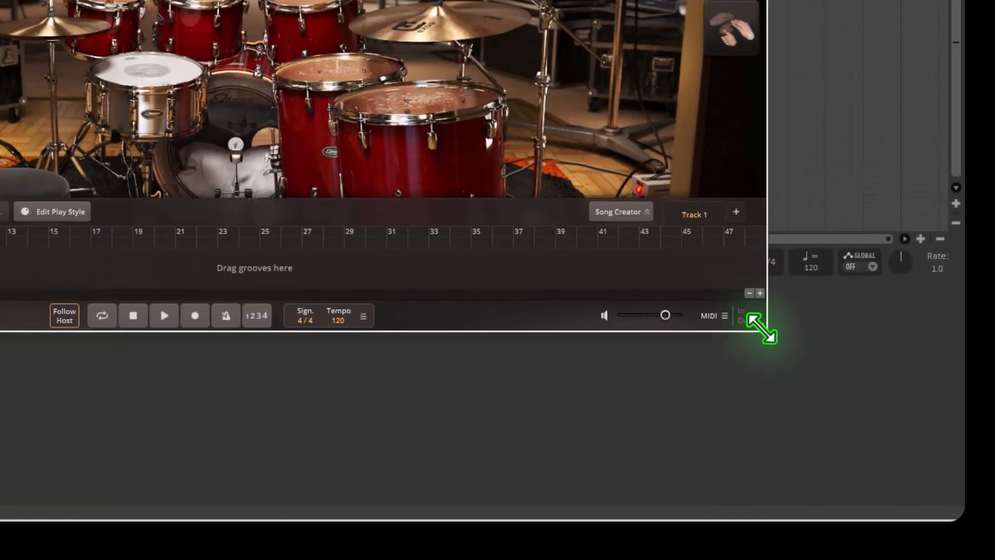
pyautogui.moveTo(716, 283); pyautogui.dragTo(734, 331)
pyautogui.moveTo(850, 433); pyautogui.dragTo(951, 504)
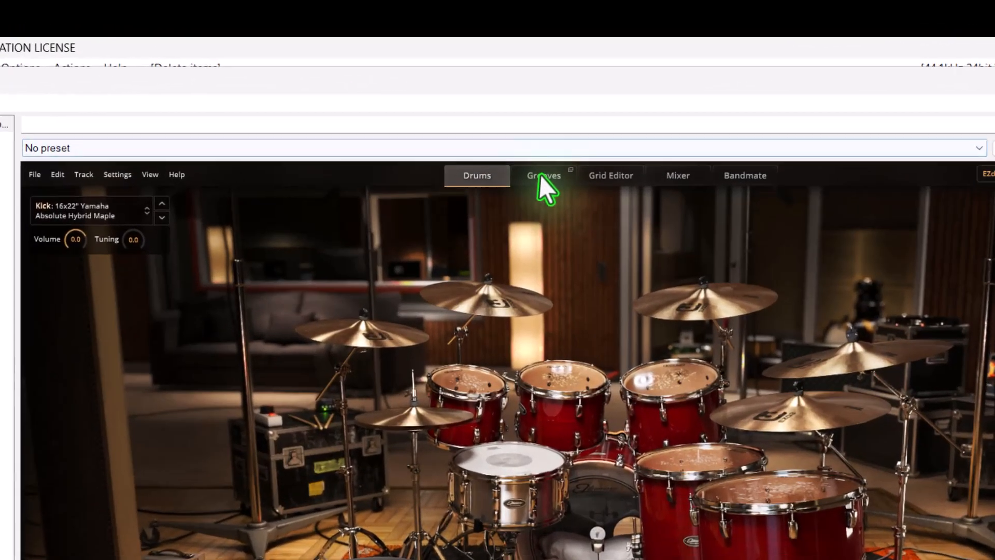
# Step: Filter the grooves by the Pop/Rock/Country genre and restrict them to the EZdrummer 3 library
pyautogui.click(528, 118)
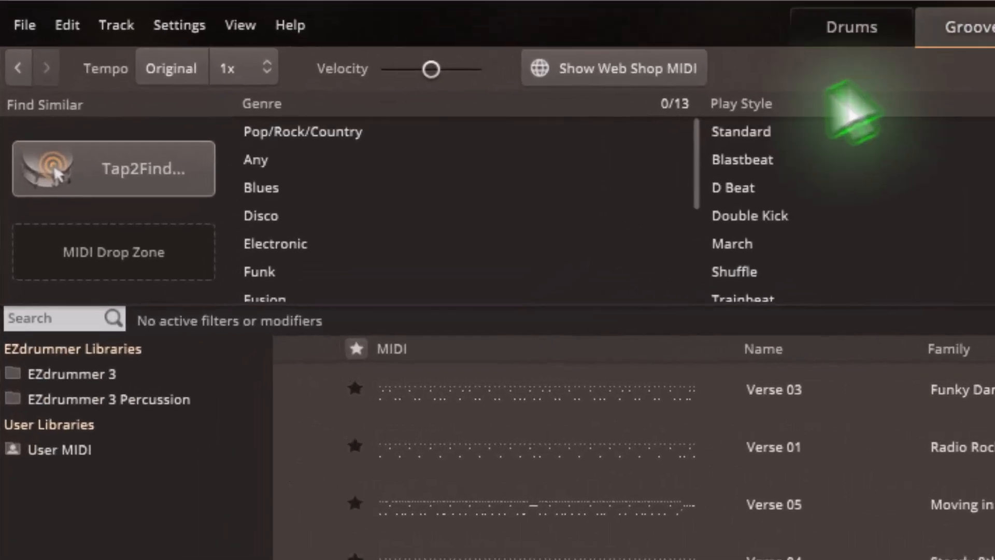
pyautogui.moveTo(720, 141); pyautogui.dragTo(723, 104)
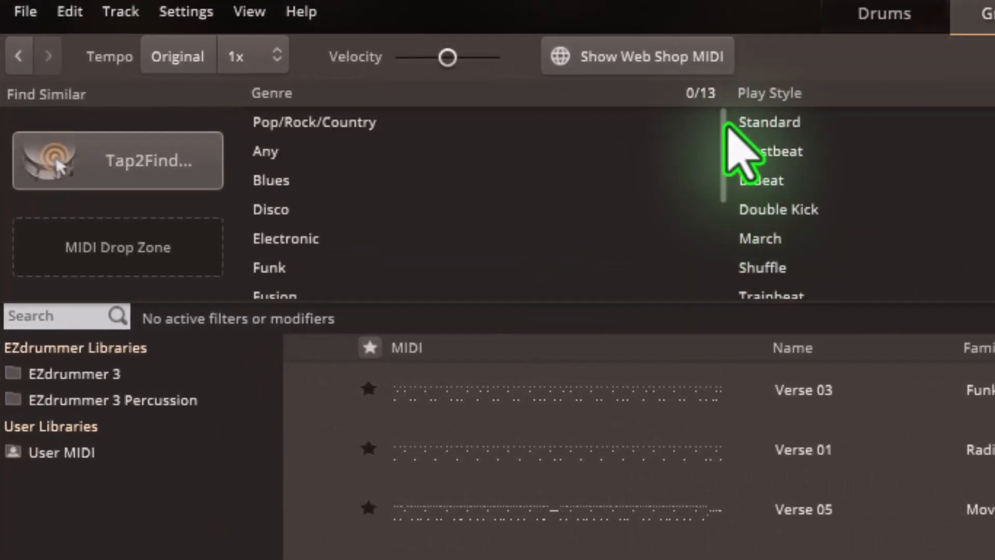
pyautogui.click(574, 132)
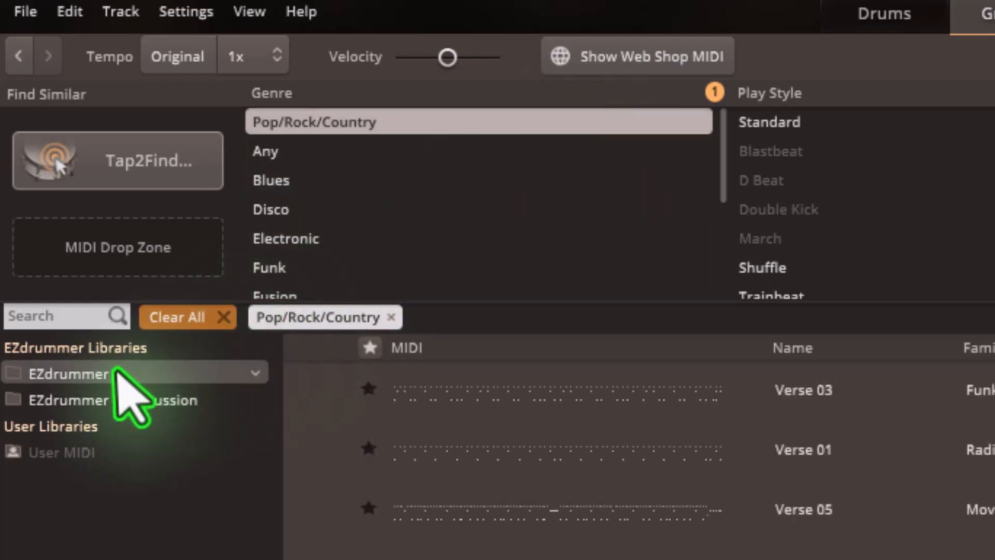
pyautogui.click(115, 372)
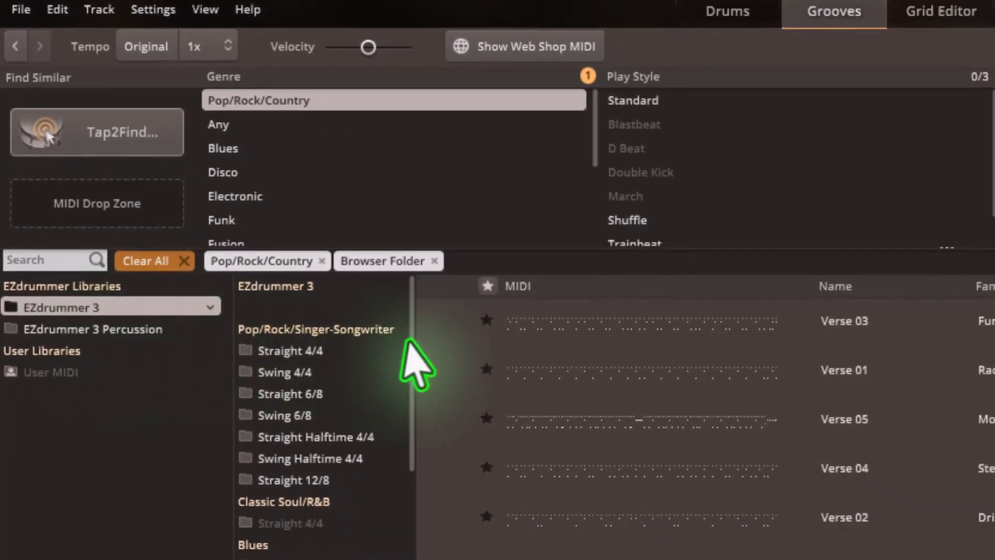
pyautogui.moveTo(408, 340); pyautogui.dragTo(418, 285)
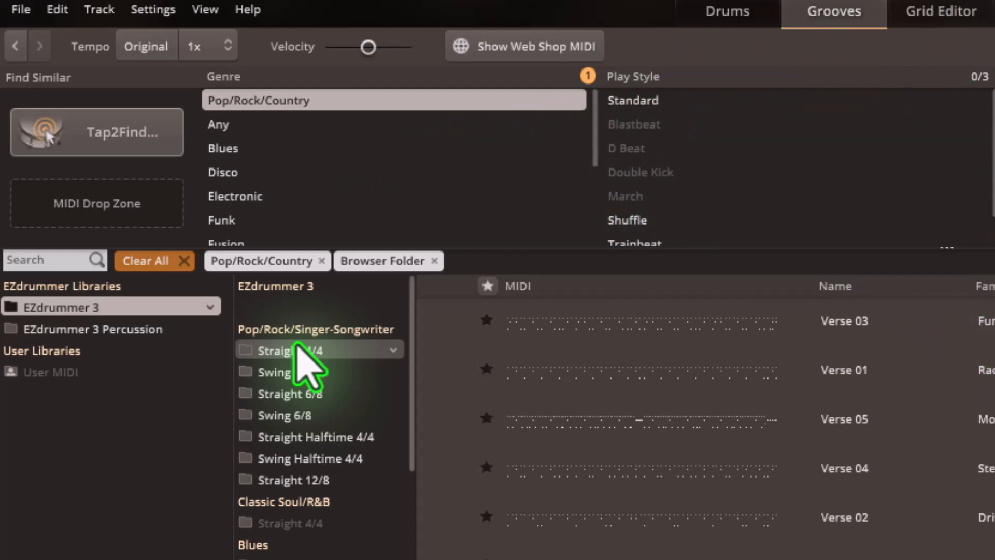
# Step: Open the Intro grooves of Diva Ballad 57 BPM in the Pop/Rock/Singer-Songwriter Straight 4/4 folder
pyautogui.click(296, 348)
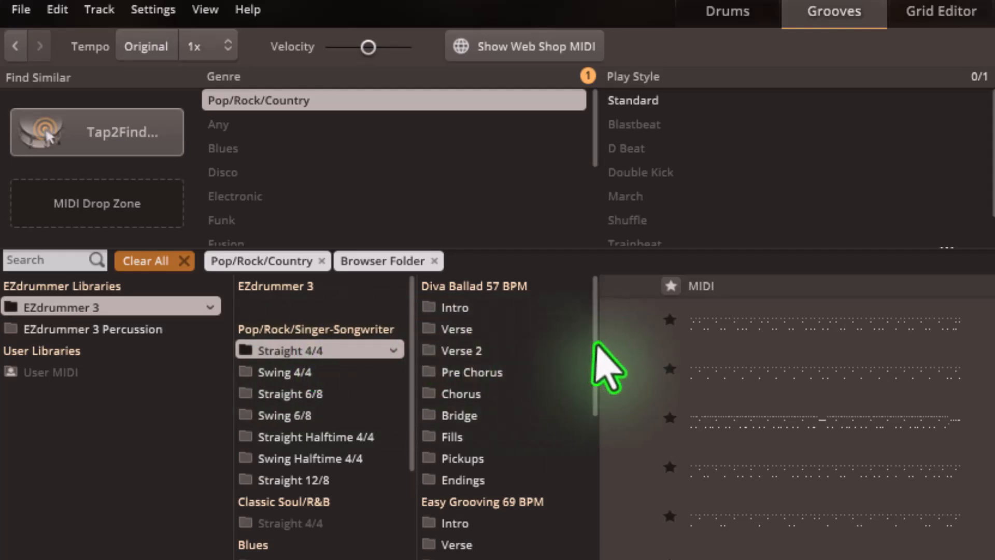
pyautogui.moveTo(595, 343); pyautogui.dragTo(597, 316)
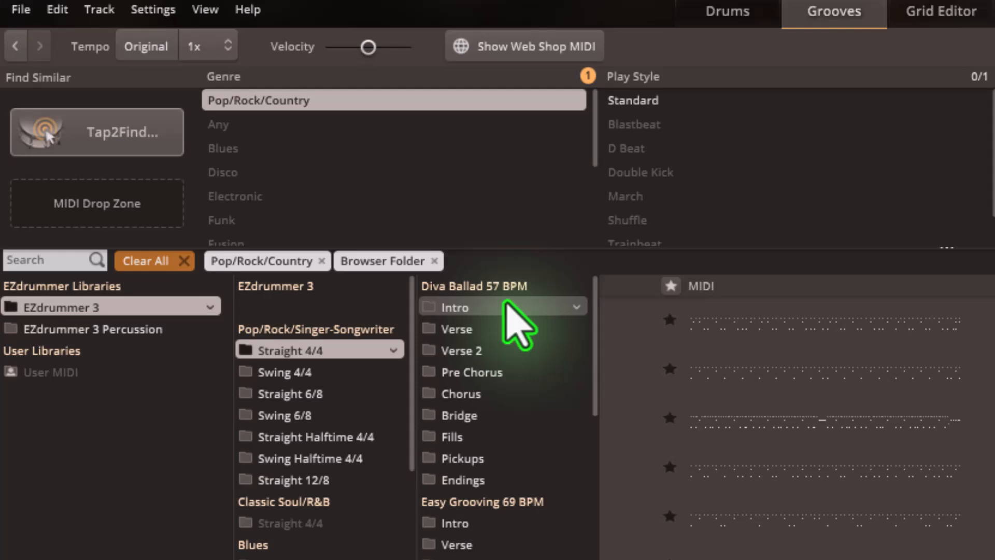
pyautogui.click(505, 306)
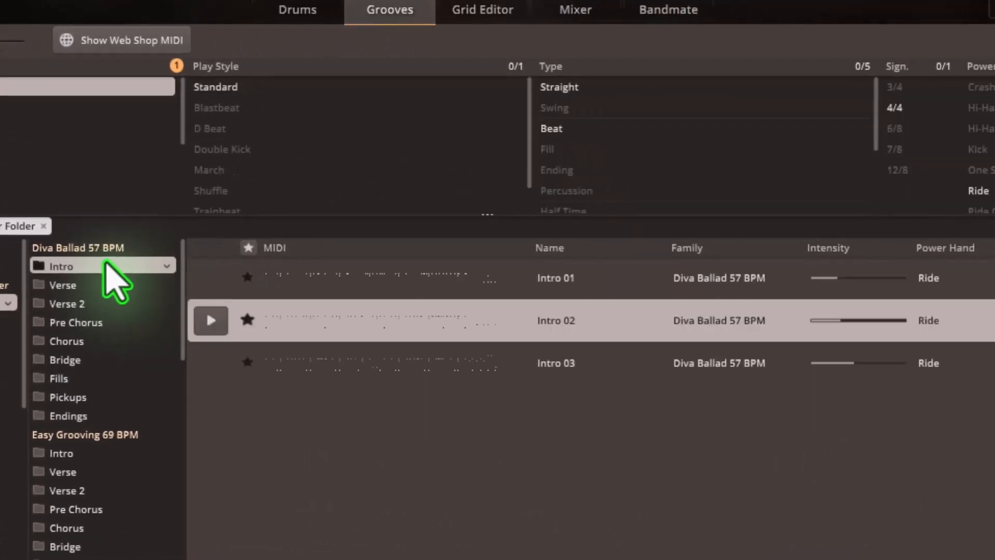
# Step: Audition the Diva Ballad grooves Intro 01, Intro 02 and Intro 03, and stop the preview
pyautogui.click(205, 280)
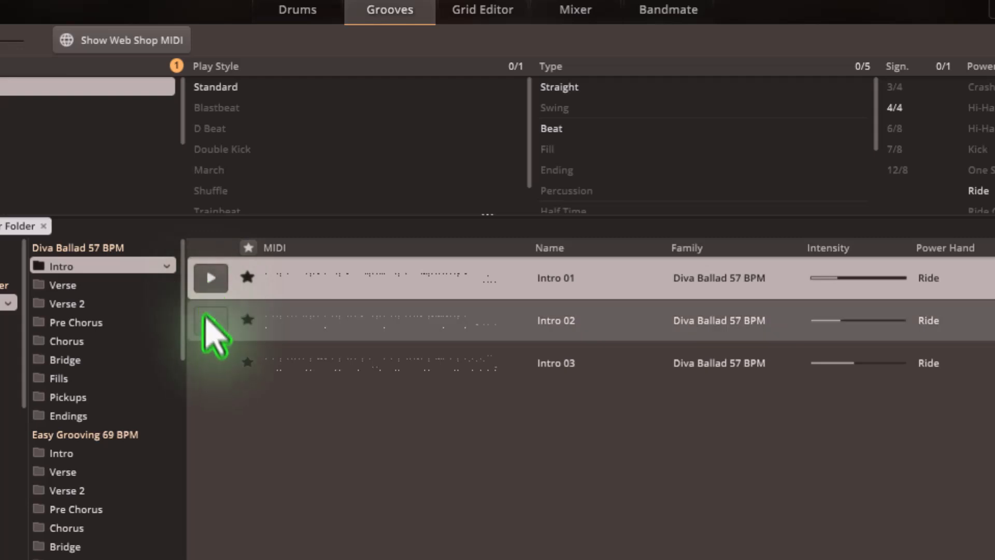
pyautogui.click(207, 320)
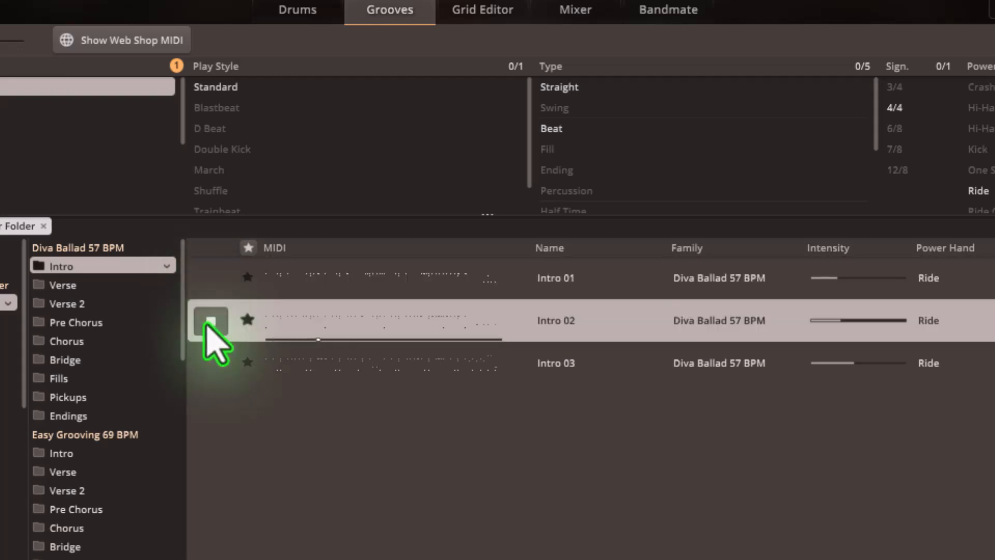
pyautogui.click(210, 364)
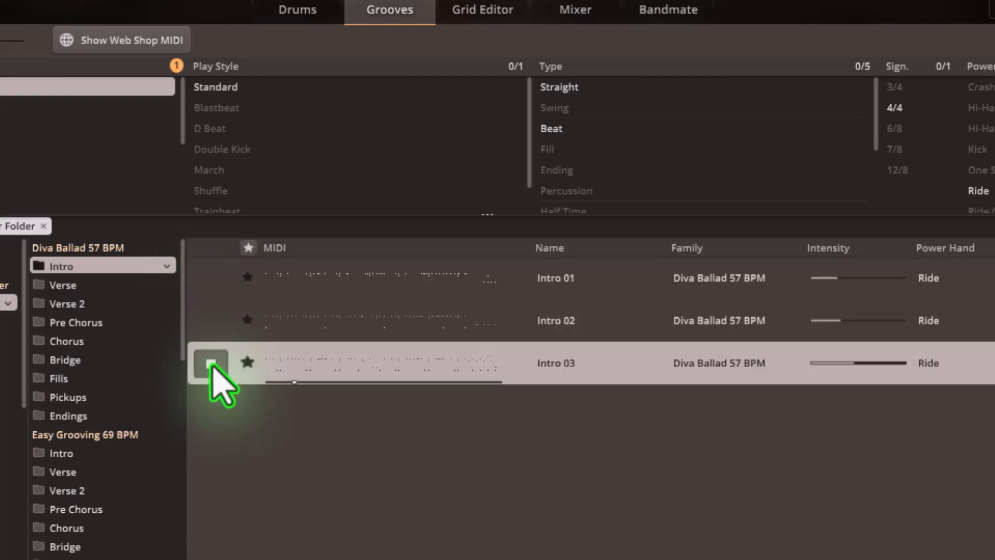
pyautogui.click(212, 363)
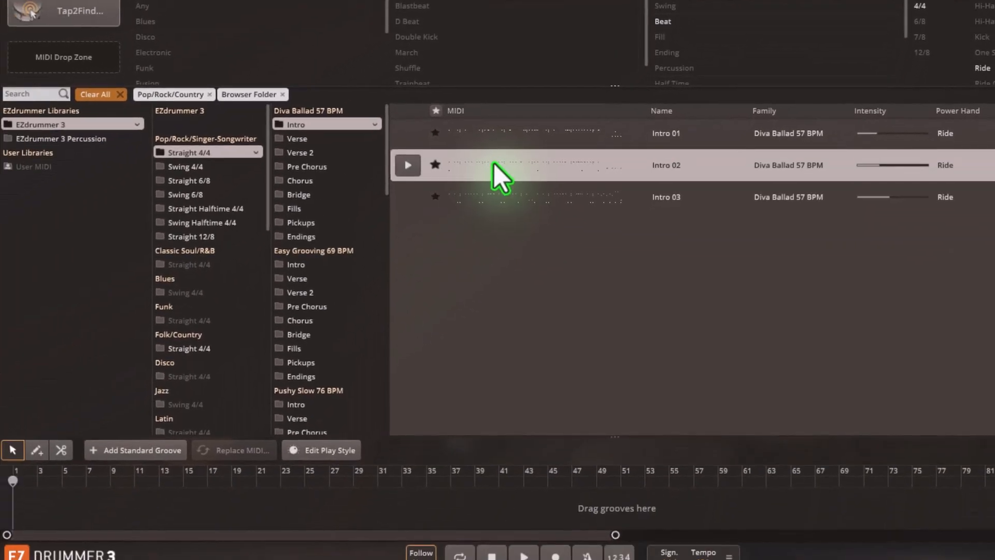
# Step: Place the Intro 02 groove at bar 1 of the song track and open it in Edit Play Style
pyautogui.moveTo(496, 162); pyautogui.dragTo(35, 516)
pyautogui.moveTo(68, 469); pyautogui.dragTo(33, 466)
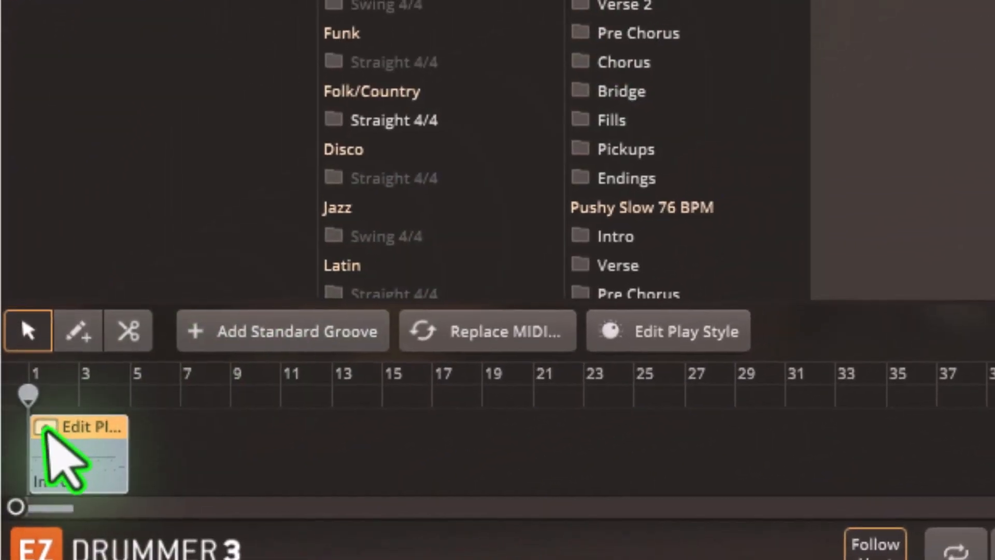
pyautogui.click(46, 428)
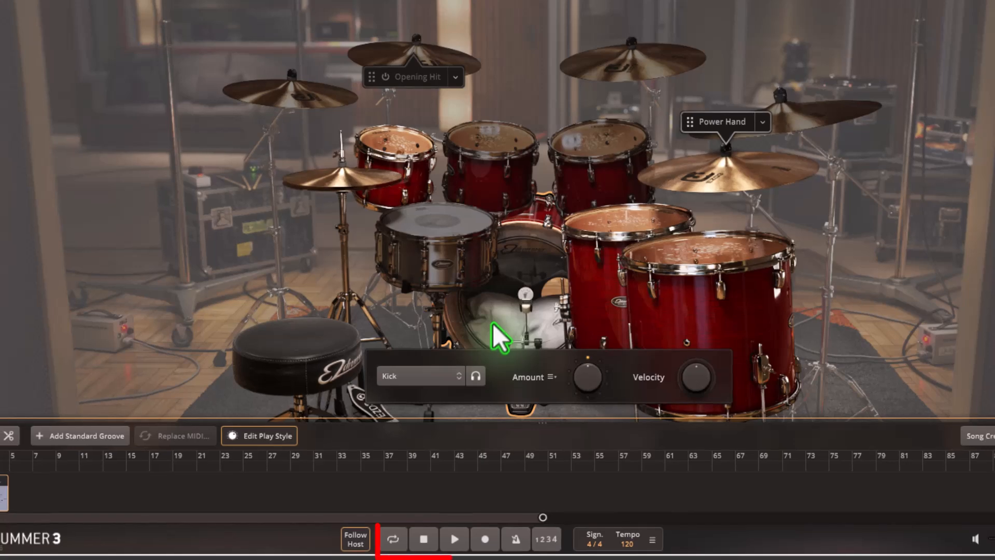
# Step: Play the Intro groove with looping enabled, check which kit pieces can be edited, and stop playback
pyautogui.click(454, 539)
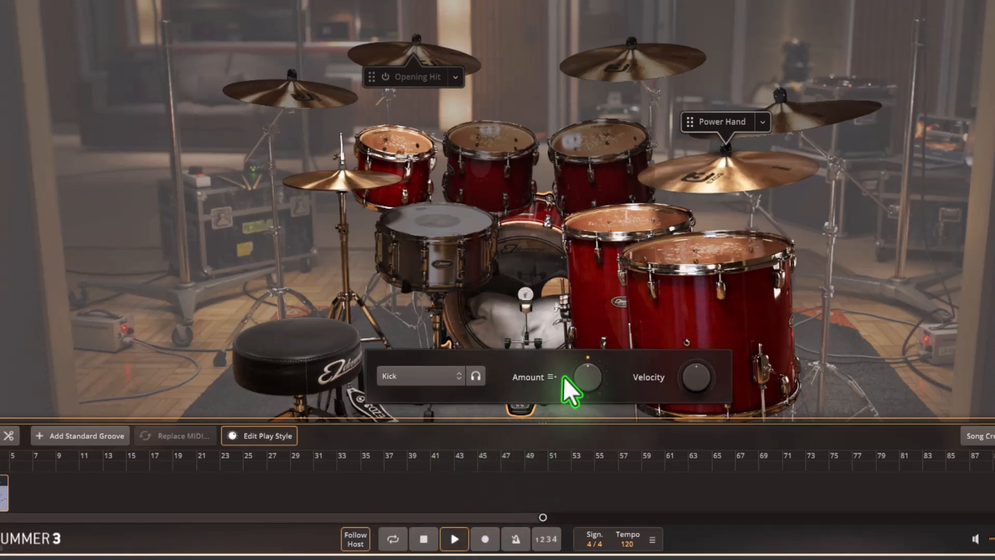
pyautogui.click(393, 539)
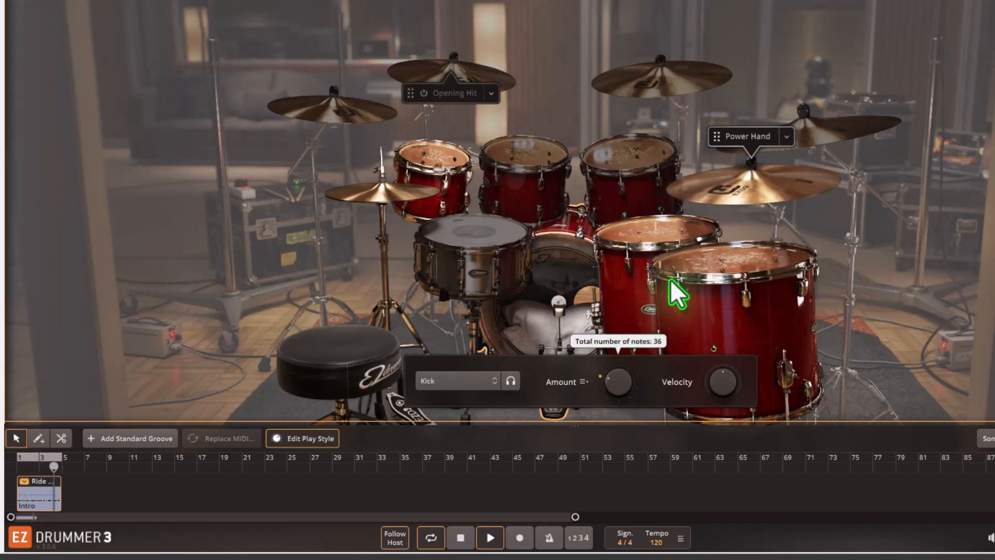
pyautogui.click(493, 381)
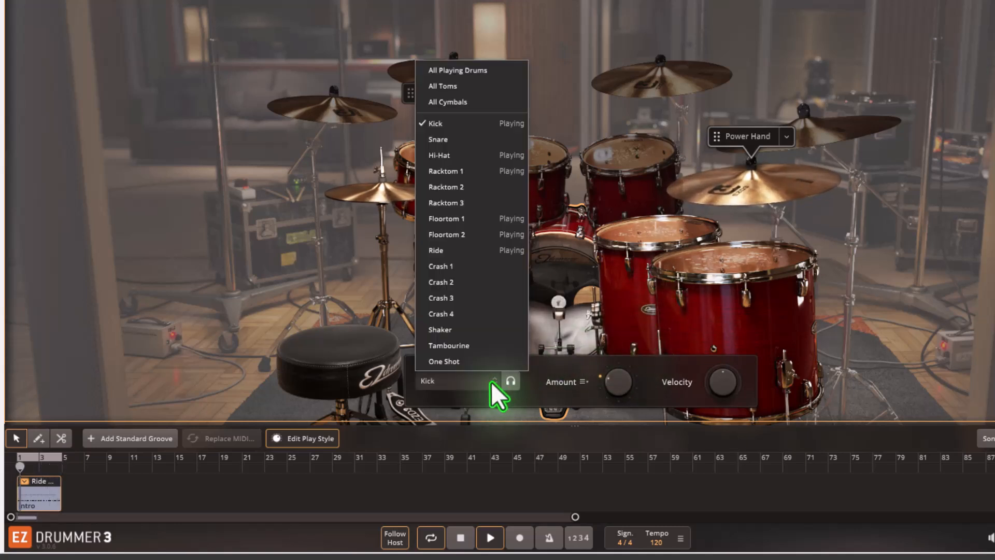
pyautogui.click(490, 382)
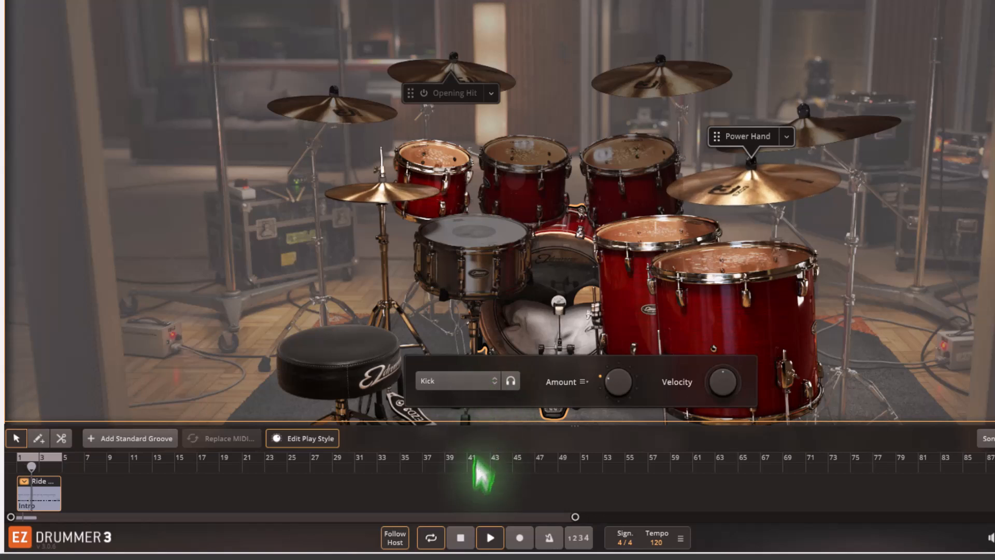
pyautogui.click(460, 537)
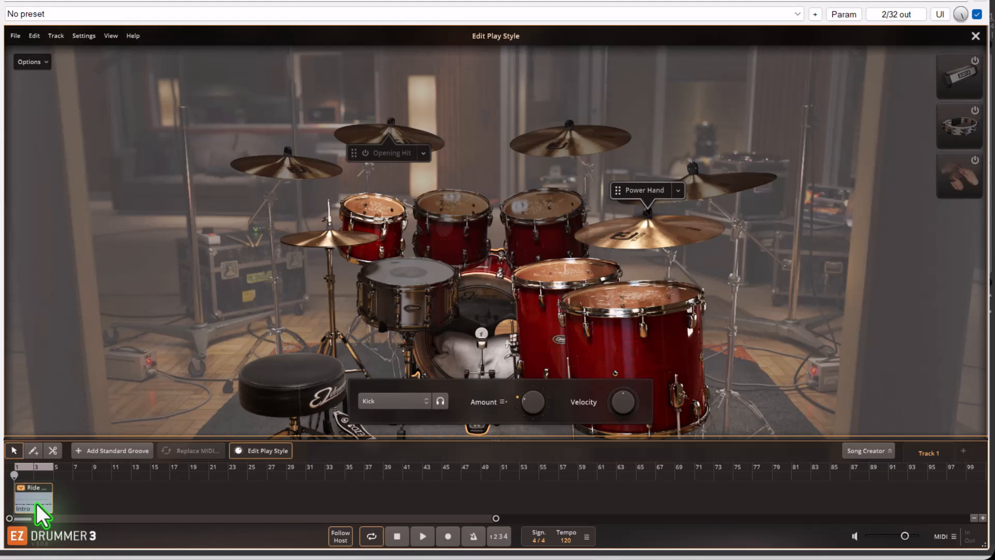
# Step: Delete the Intro groove from the song track, leave Edit Play Style, and load the Intro 02 groove into Song Creator
pyautogui.press('Delete')
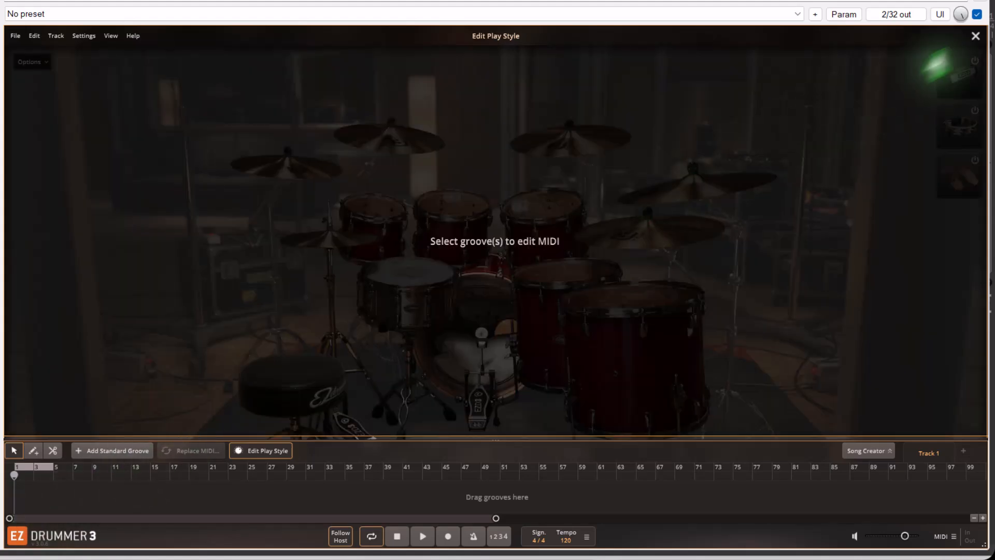
pyautogui.click(974, 36)
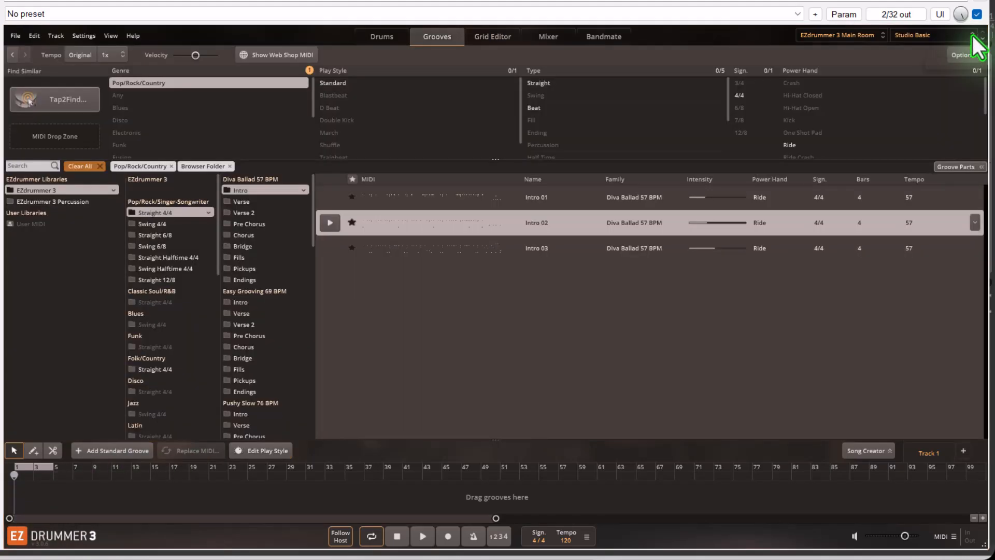
pyautogui.click(855, 455)
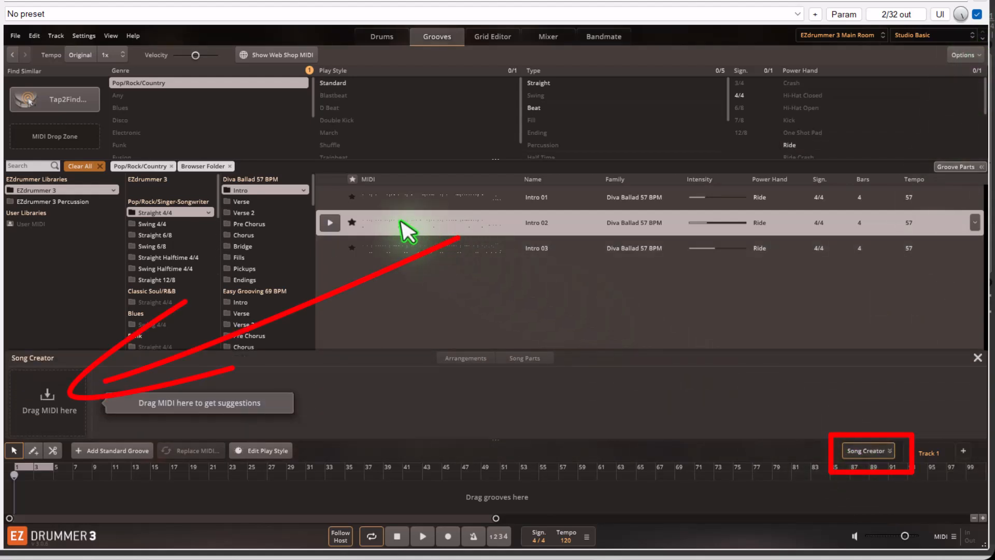
pyautogui.moveTo(407, 229); pyautogui.dragTo(30, 386)
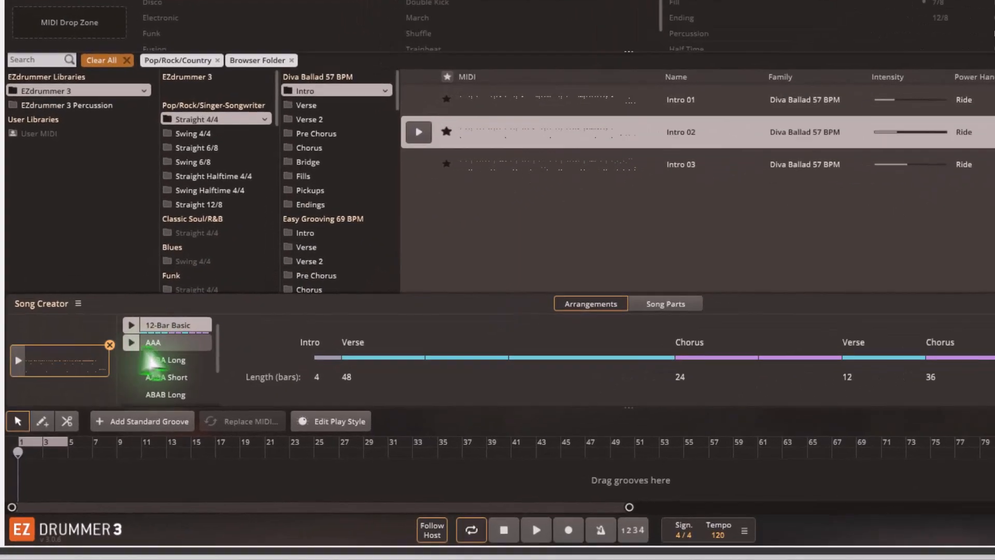
# Step: Choose the AABA Short arrangement in Song Creator and place it at bar 1 of the song track
pyautogui.click(124, 389)
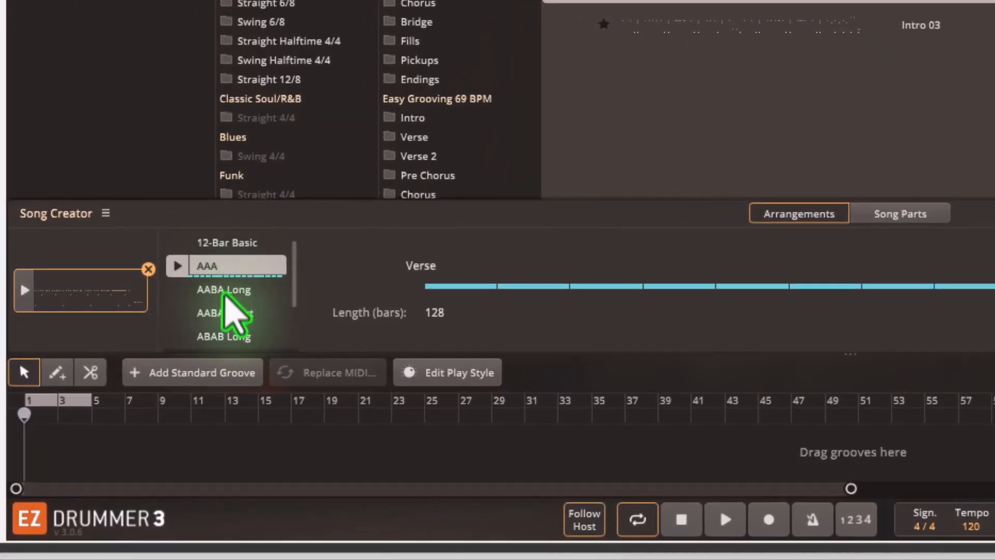
pyautogui.click(223, 292)
pyautogui.click(226, 312)
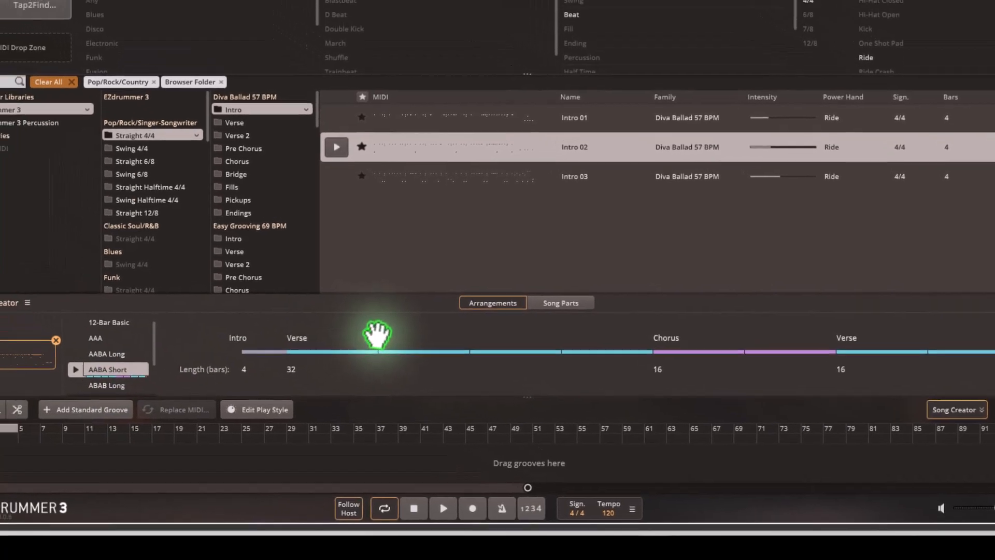
pyautogui.moveTo(376, 334); pyautogui.dragTo(16, 470)
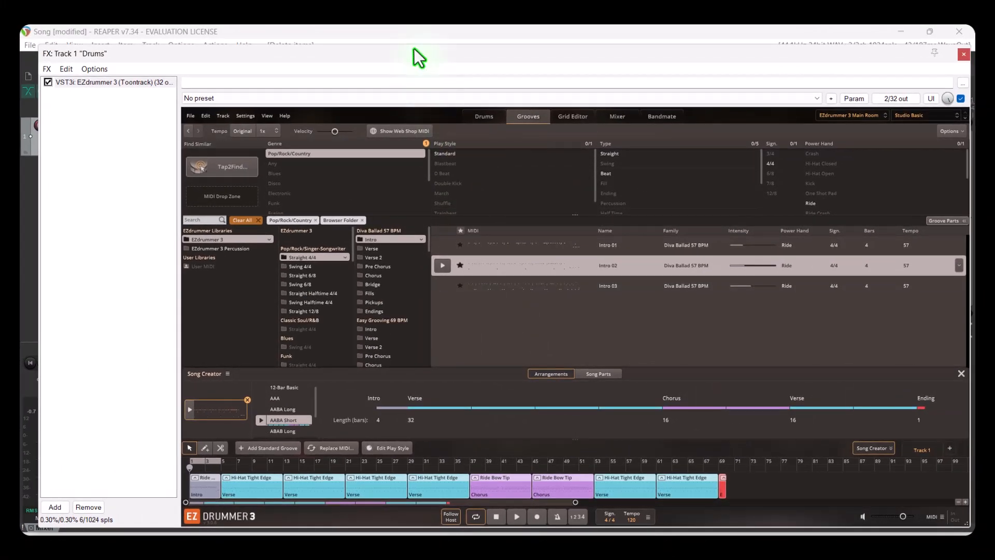
# Step: Copy the Intro block from the EZdrummer song track to bar 1 of REAPER's Drums track and play part of it
pyautogui.moveTo(414, 49); pyautogui.dragTo(706, 64)
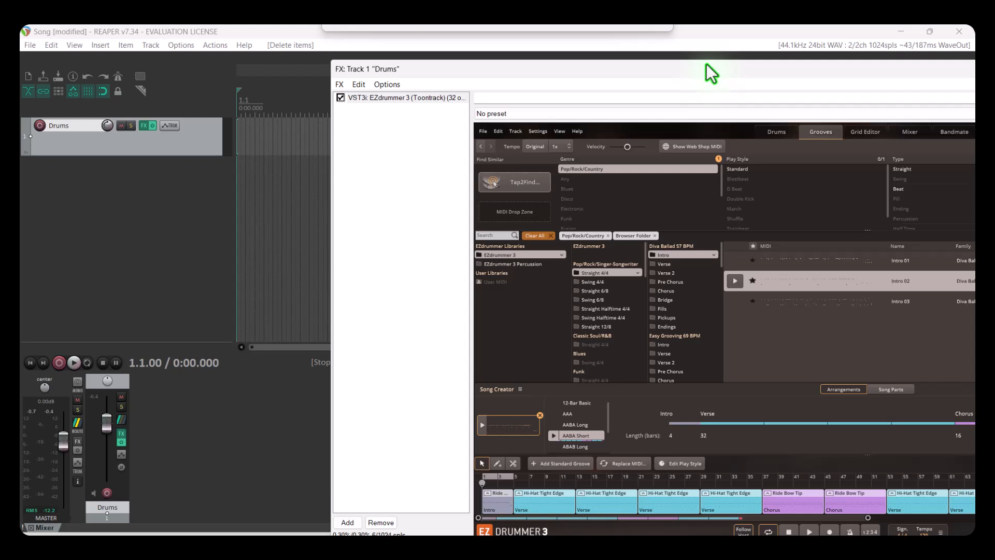
pyautogui.moveTo(707, 64); pyautogui.dragTo(776, 45)
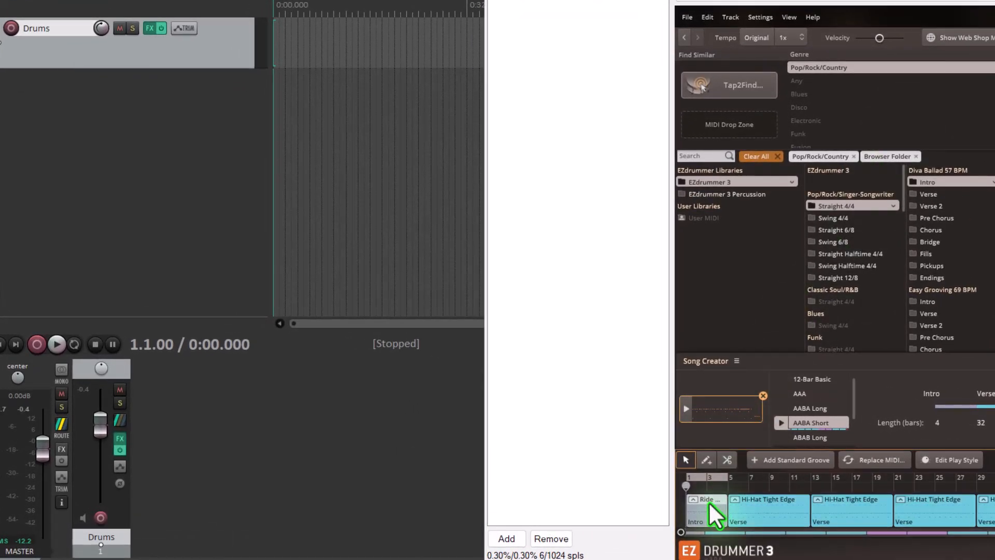
pyautogui.moveTo(709, 503)
pyautogui.mouseDown()
pyautogui.moveTo(666, 466)
pyautogui.moveTo(399, 100)
pyautogui.moveTo(280, 44)
pyautogui.mouseUp()
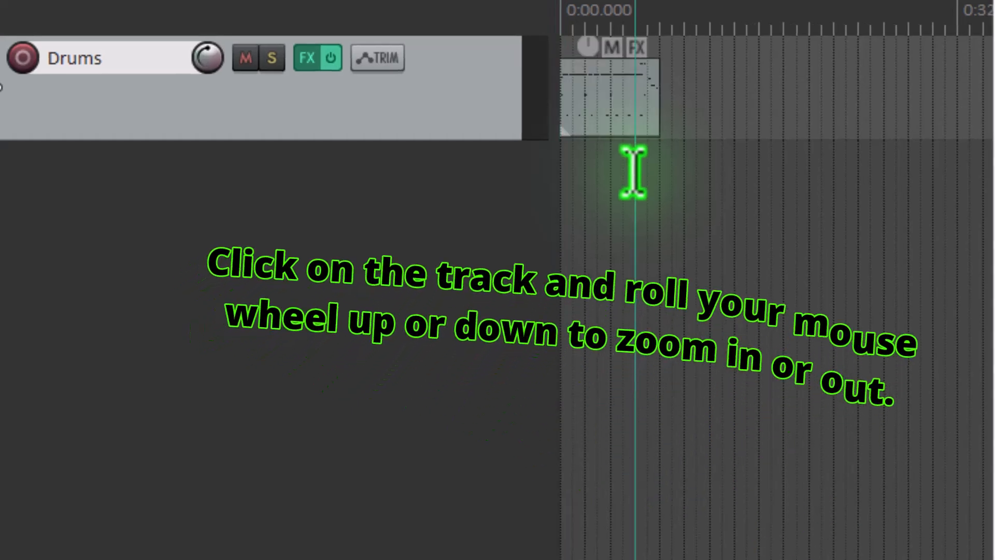
pyautogui.scroll(5, 633, 172)
pyautogui.scroll(-2, 633, 173)
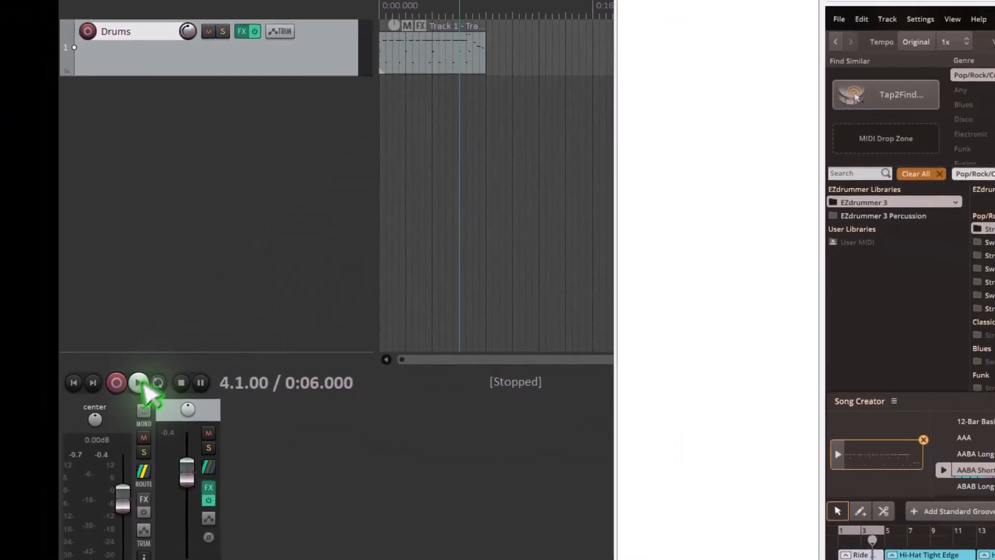
pyautogui.click(138, 383)
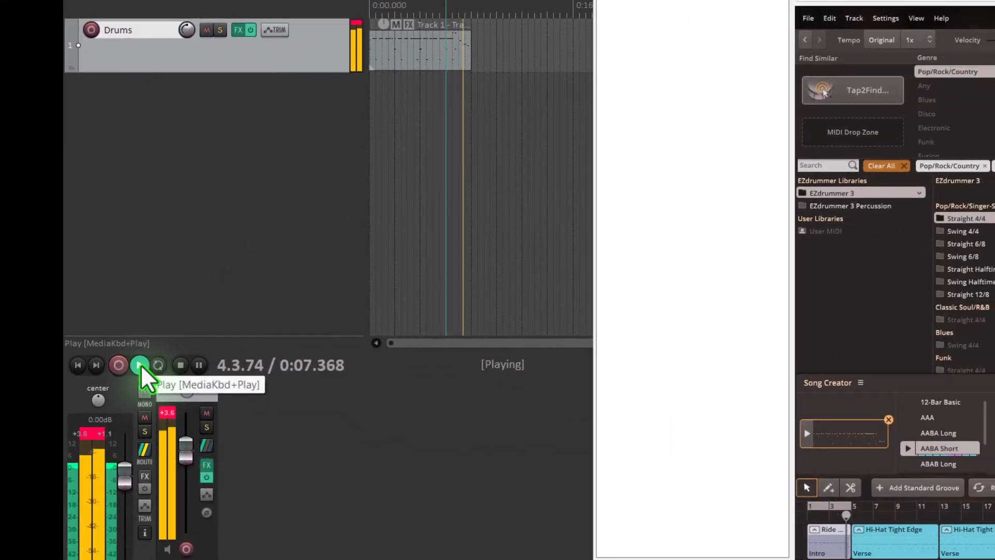
pyautogui.press('space')
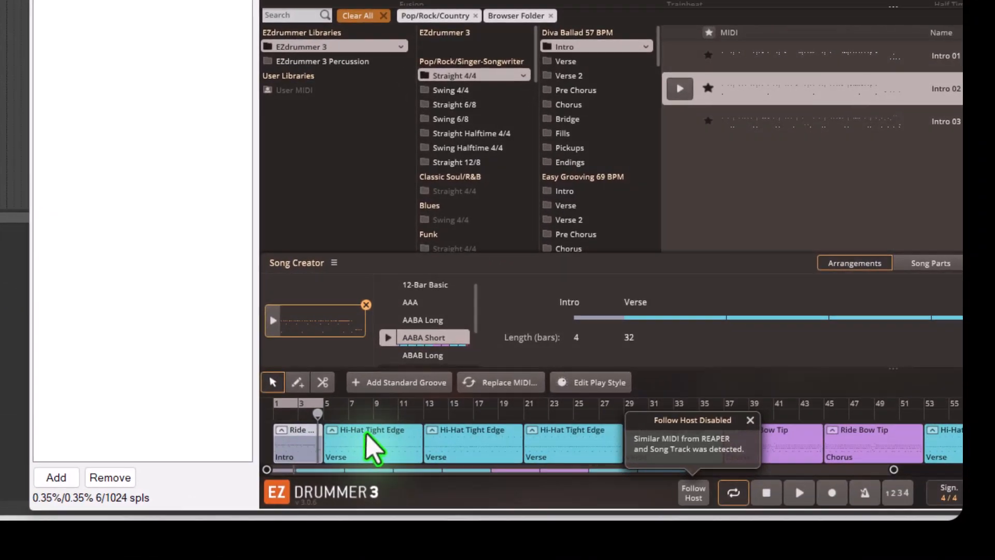
# Step: Copy the first four Verse blocks to the Drums track at bar 5 and move the FX window below the track
pyautogui.click(367, 435)
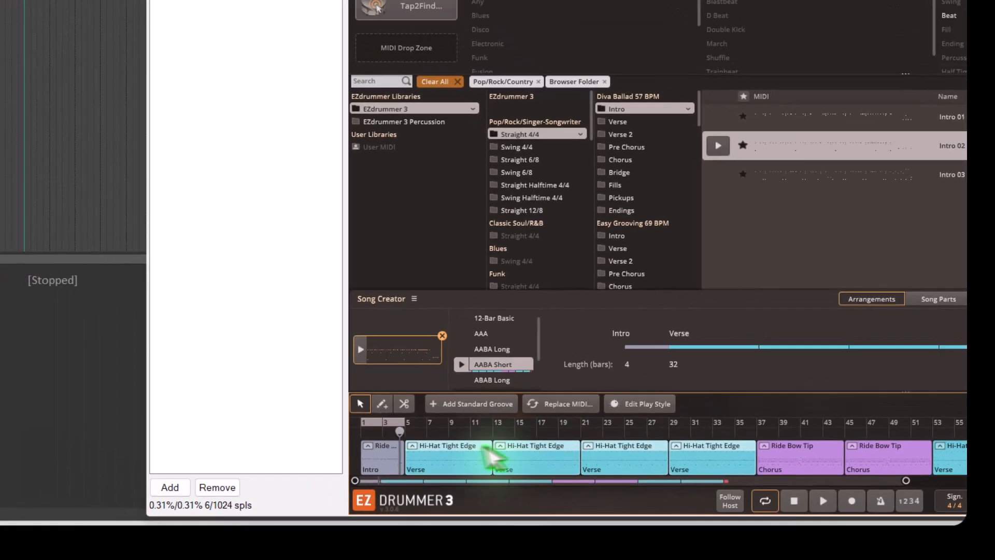
pyautogui.moveTo(477, 452); pyautogui.dragTo(30, 0)
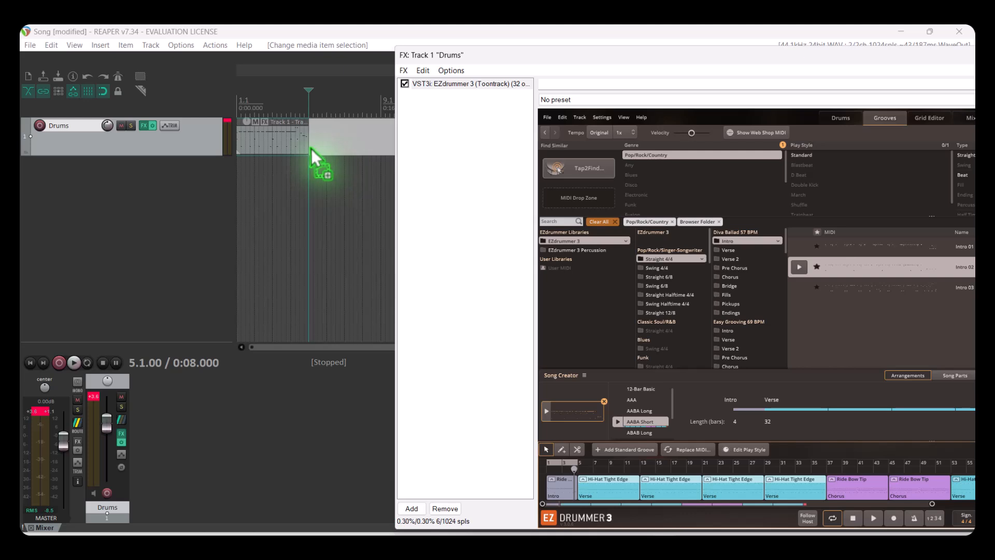
pyautogui.moveTo(310, 148); pyautogui.dragTo(322, 139)
pyautogui.moveTo(520, 59); pyautogui.dragTo(509, 170)
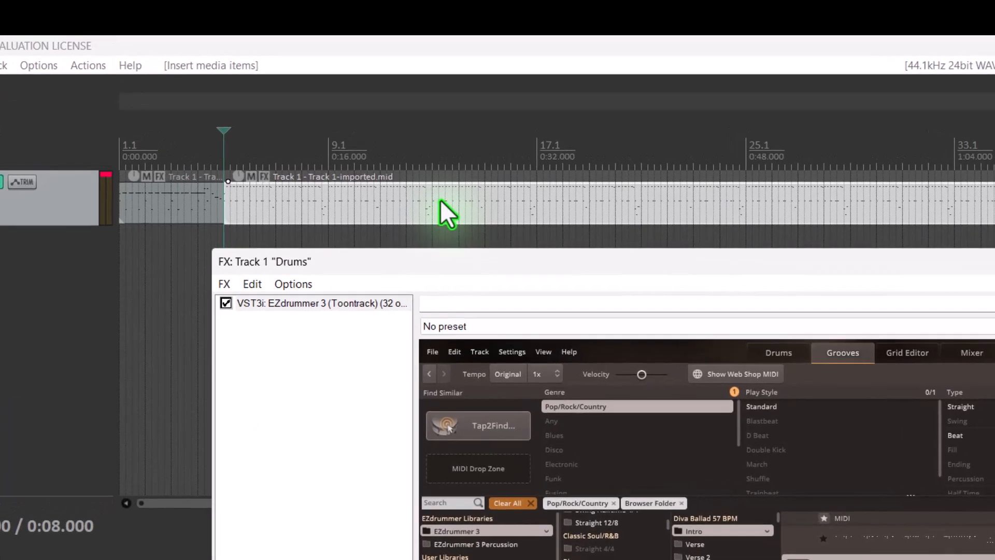
# Step: Set the verse item on the Drums track to a custom light cyan color (128, 255, 255)
pyautogui.click(440, 200)
pyautogui.rightClick(440, 199)
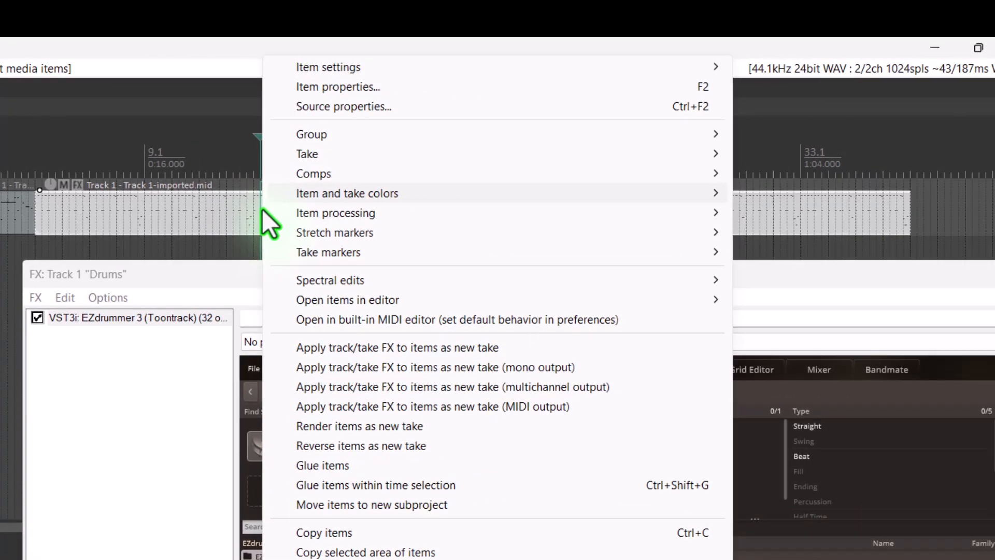
pyautogui.moveTo(440, 196)
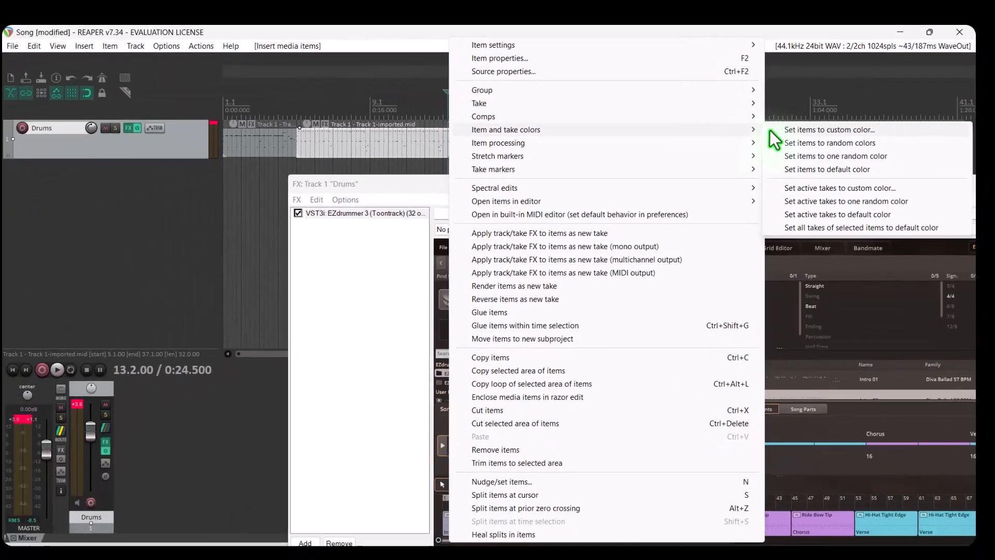
pyautogui.click(773, 127)
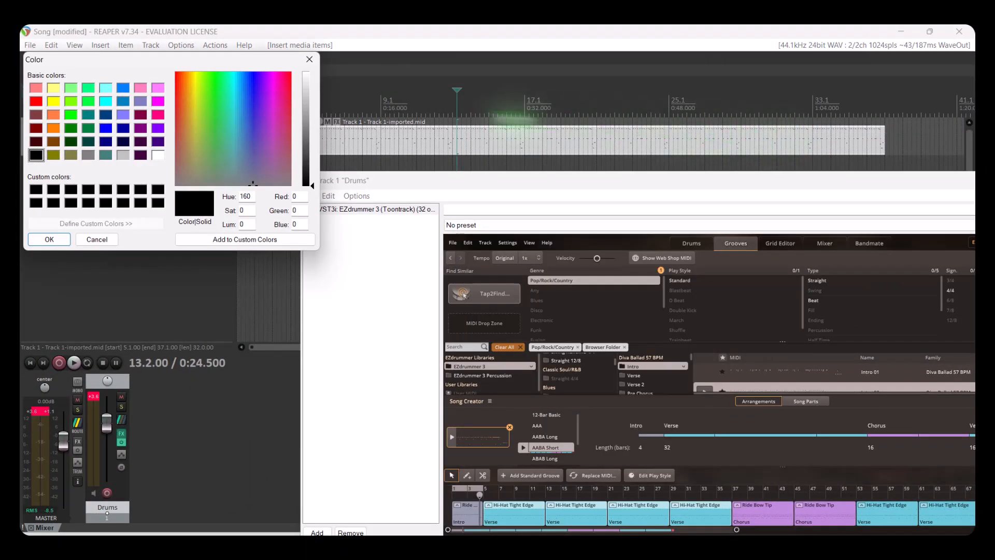
pyautogui.click(106, 88)
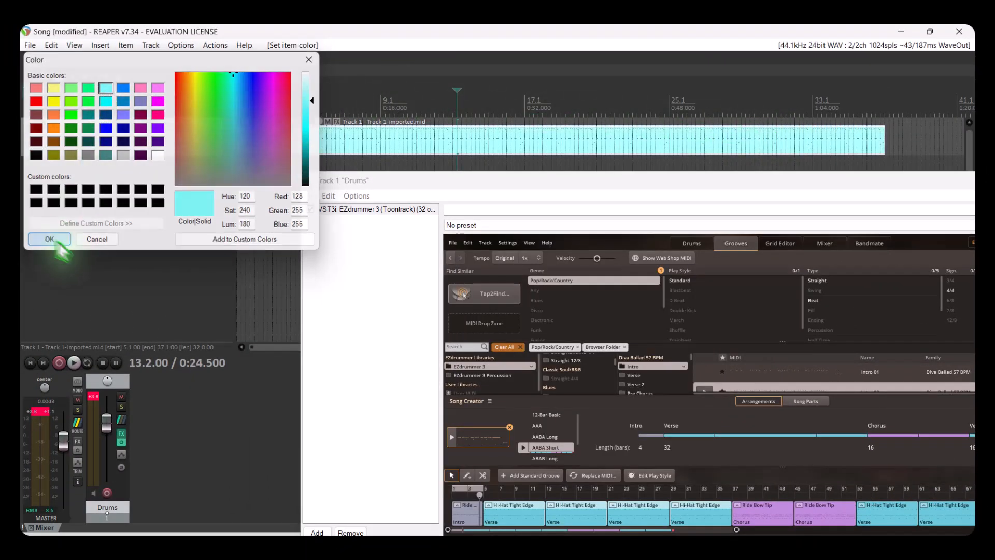
pyautogui.click(54, 240)
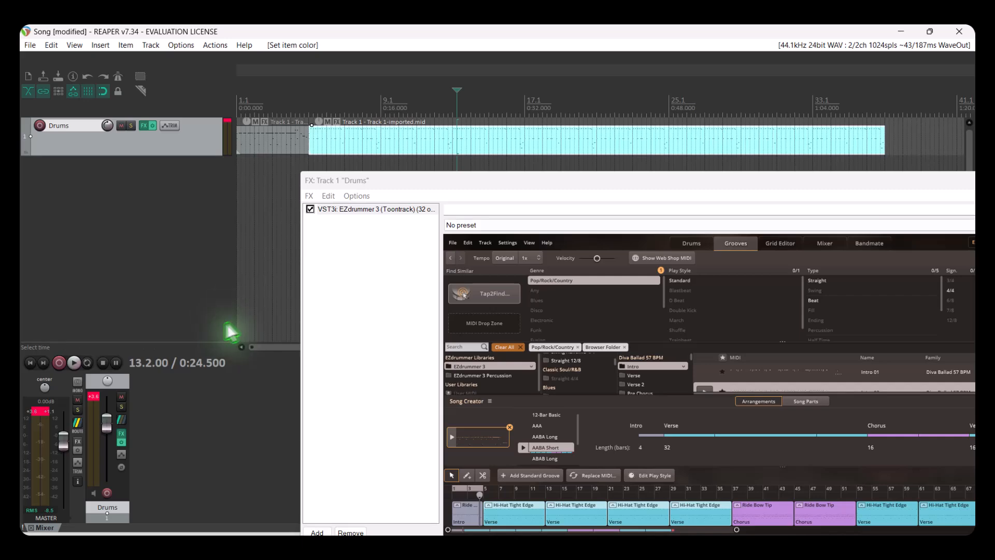
# Step: Put the edit cursor at bar 37 and insert both Chorus blocks there on the Drums track
pyautogui.click(886, 120)
pyautogui.scroll(-5, 736, 139)
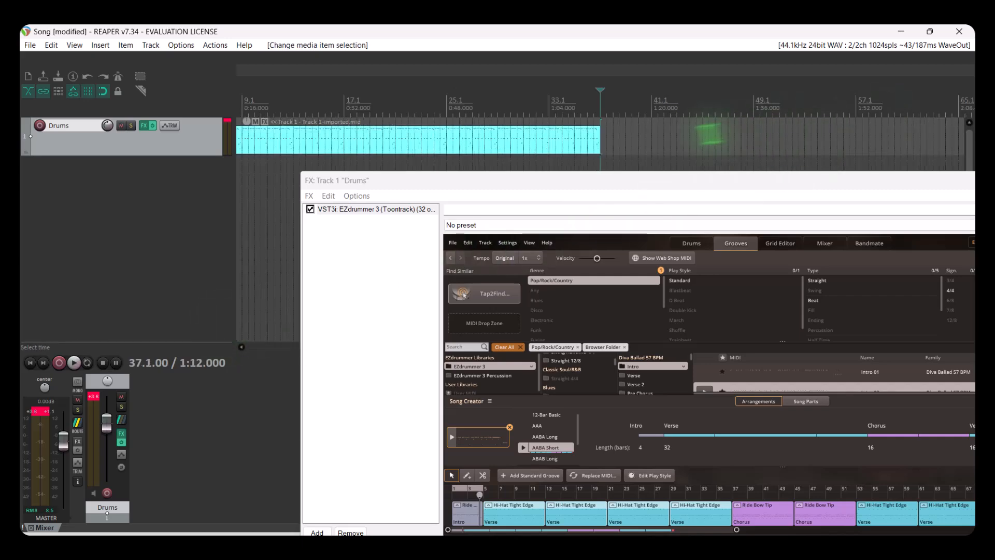
pyautogui.click(761, 513)
pyautogui.keyDown('shift'); pyautogui.click(824, 513); pyautogui.keyUp('shift')
pyautogui.moveTo(823, 513); pyautogui.dragTo(405, 142)
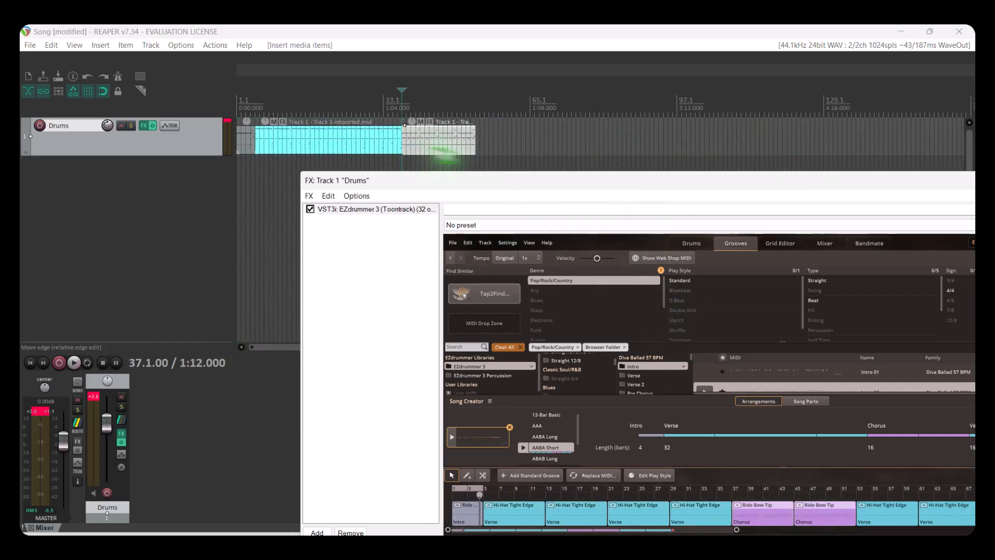
# Step: Color the chorus item light magenta and adjust its end edge to bar 53
pyautogui.click(448, 146)
pyautogui.click(156, 87)
pyautogui.click(54, 240)
pyautogui.scroll(3, 462, 141)
pyautogui.moveTo(626, 139); pyautogui.dragTo(632, 138)
# Step: Copy the last two Verse blocks from the EZdrummer song track to the Drums track directly after the chorus
pyautogui.moveTo(620, 185); pyautogui.dragTo(502, 172)
pyautogui.moveTo(468, 517); pyautogui.dragTo(544, 517)
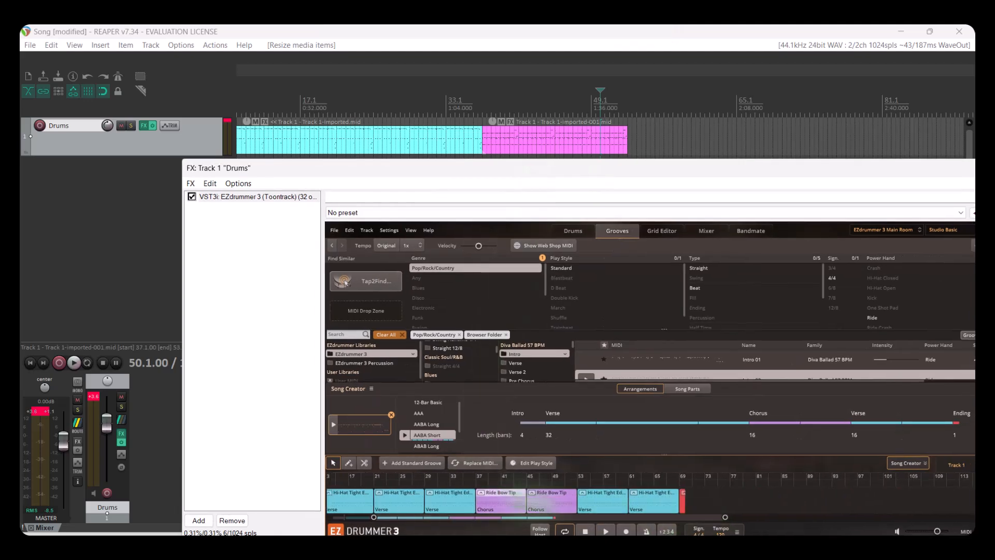
pyautogui.click(611, 500)
pyautogui.keyDown('shift'); pyautogui.click(653, 501); pyautogui.keyUp('shift')
pyautogui.moveTo(652, 500); pyautogui.dragTo(629, 140)
# Step: Set the second verse item to the same light cyan custom color as the first verse
pyautogui.rightClick(660, 139)
pyautogui.moveTo(669, 129)
pyautogui.click(522, 127)
pyautogui.click(106, 87)
pyautogui.click(49, 267)
# Step: Place the Ending block after the second verse on the Drums track, color it red, and close the FX window
pyautogui.moveTo(682, 500); pyautogui.dragTo(775, 140)
pyautogui.rightClick(776, 140)
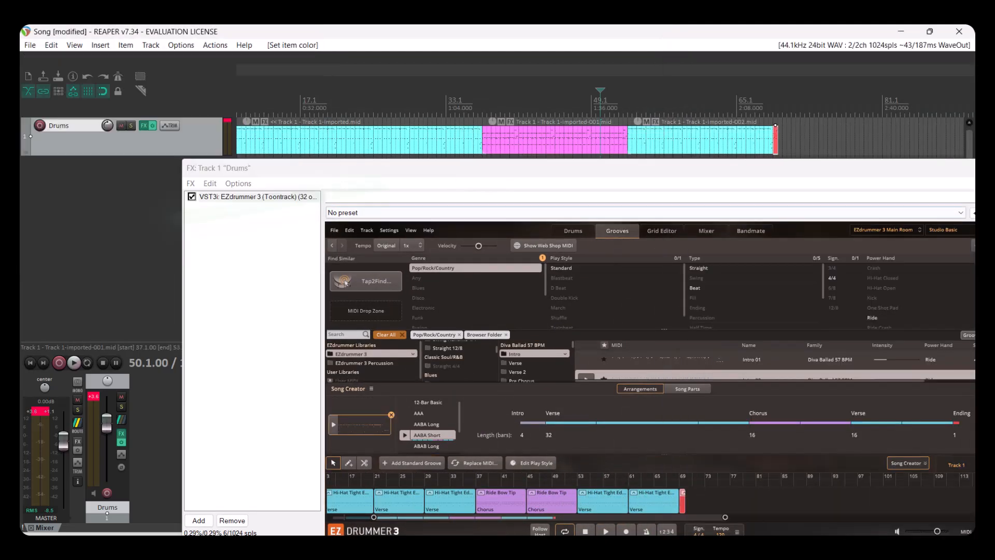
pyautogui.moveTo(518, 167); pyautogui.dragTo(626, 160)
pyautogui.moveTo(451, 495); pyautogui.dragTo(238, 140)
pyautogui.click(284, 292)
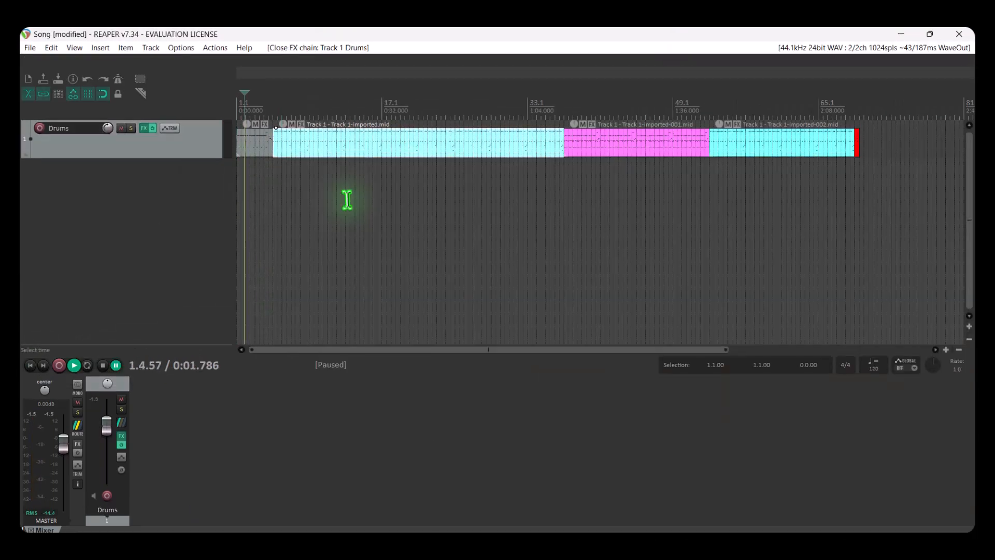
# Step: Inspect the end of the drum arrangement and return the edit cursor to bar 2 near the start
pyautogui.click(348, 198)
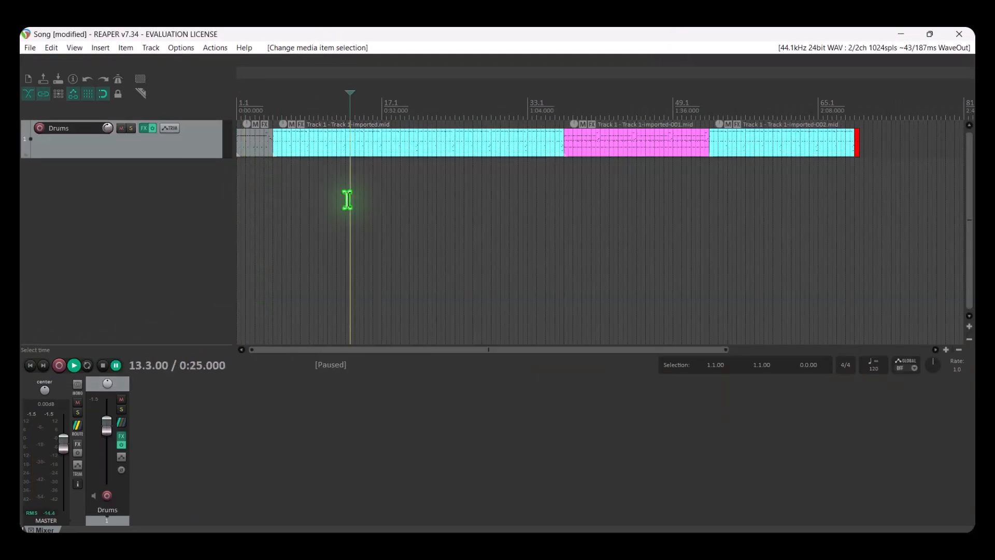
pyautogui.click(857, 185)
pyautogui.scroll(5, 857, 184)
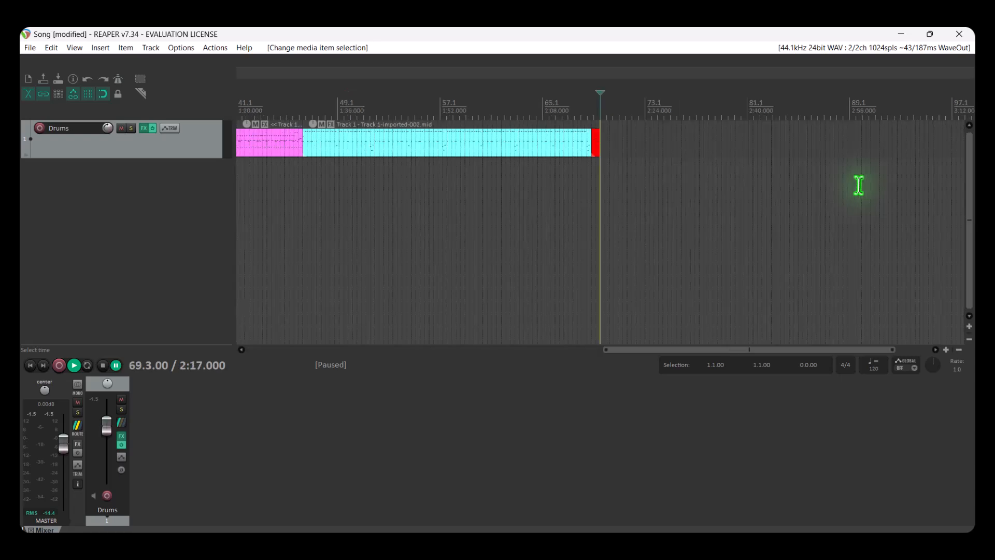
pyautogui.moveTo(795, 350); pyautogui.dragTo(274, 350)
pyautogui.click(327, 267)
pyautogui.scroll(-5, 327, 266)
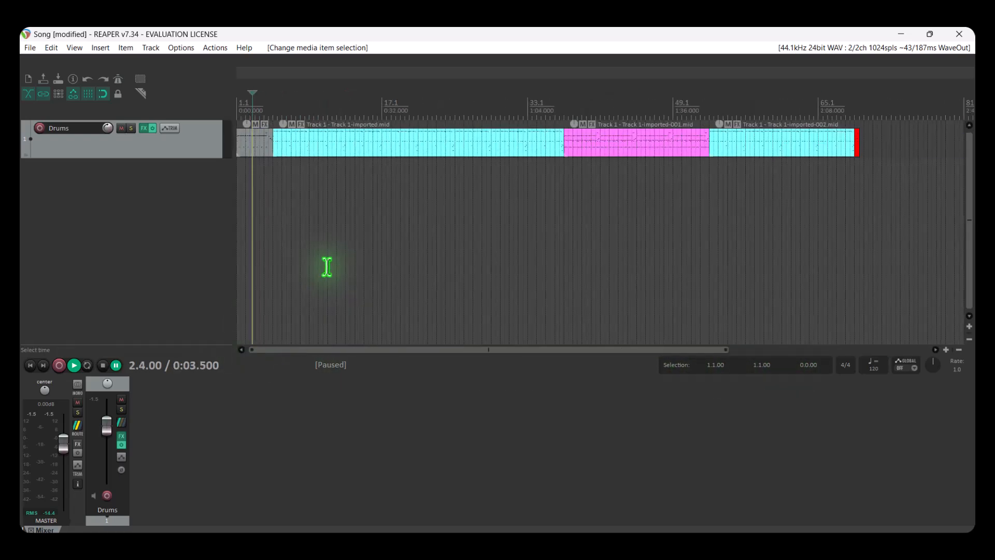
# Step: Save the song project under its existing name
pyautogui.click(26, 50)
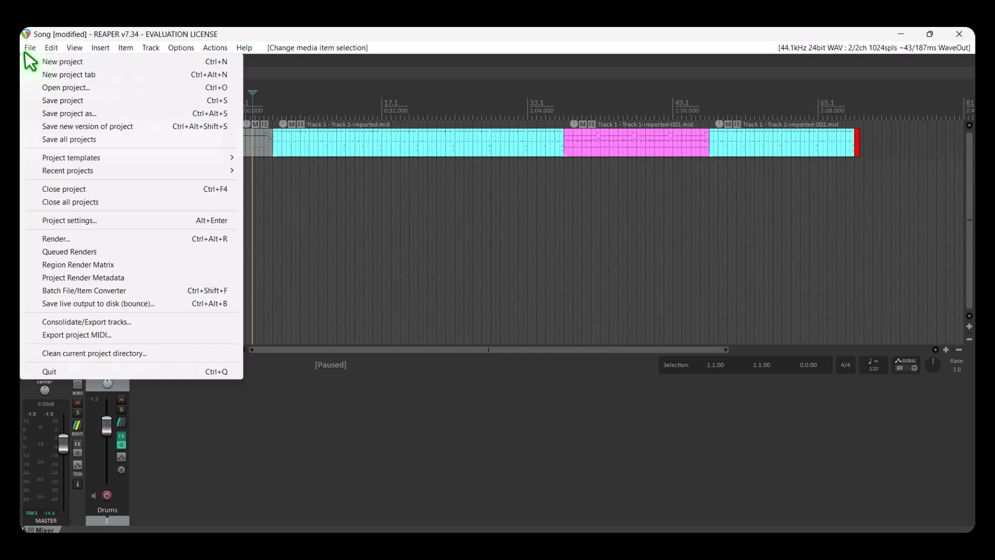
pyautogui.click(35, 99)
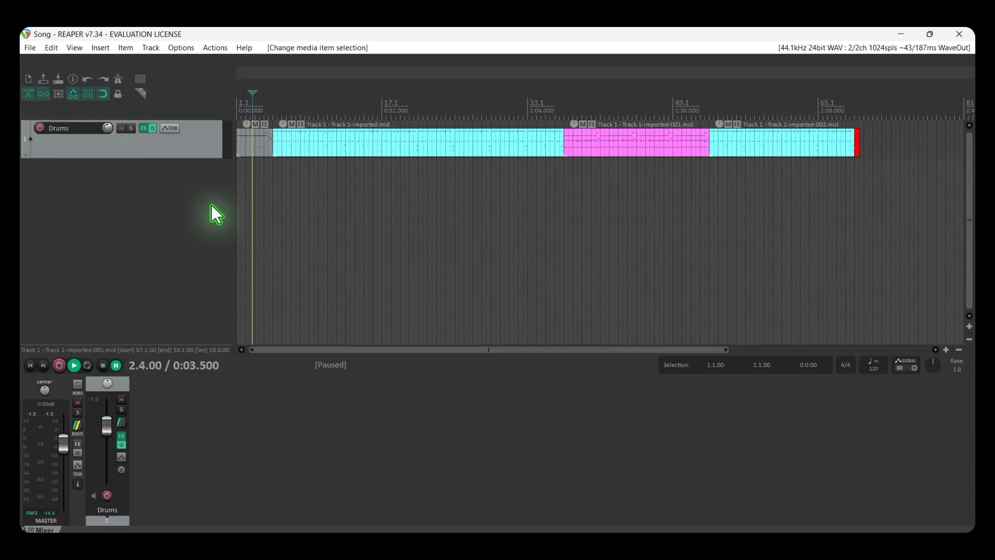
pyautogui.click(621, 544)
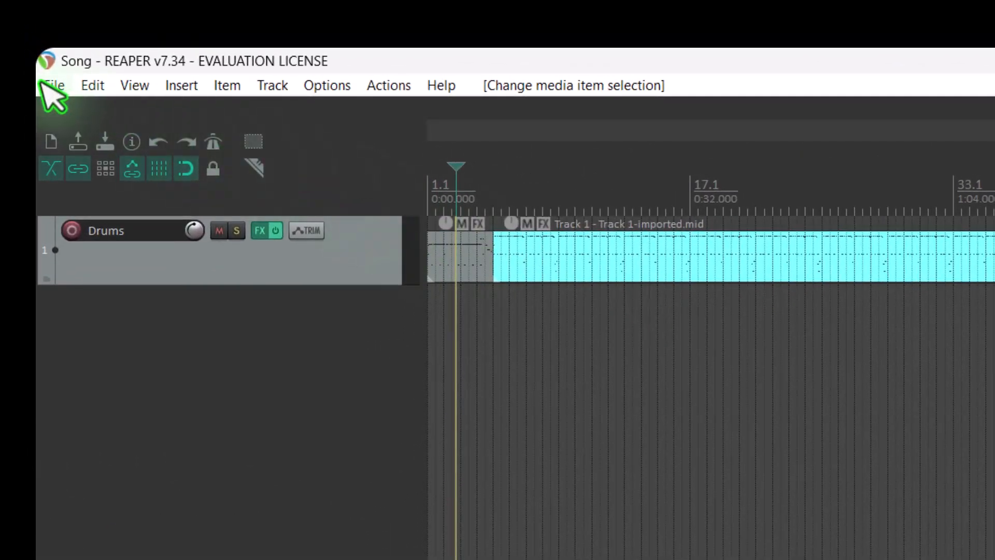
# Step: Open the project's render settings and set the output directory to the Song folder on the desktop
pyautogui.click(25, 47)
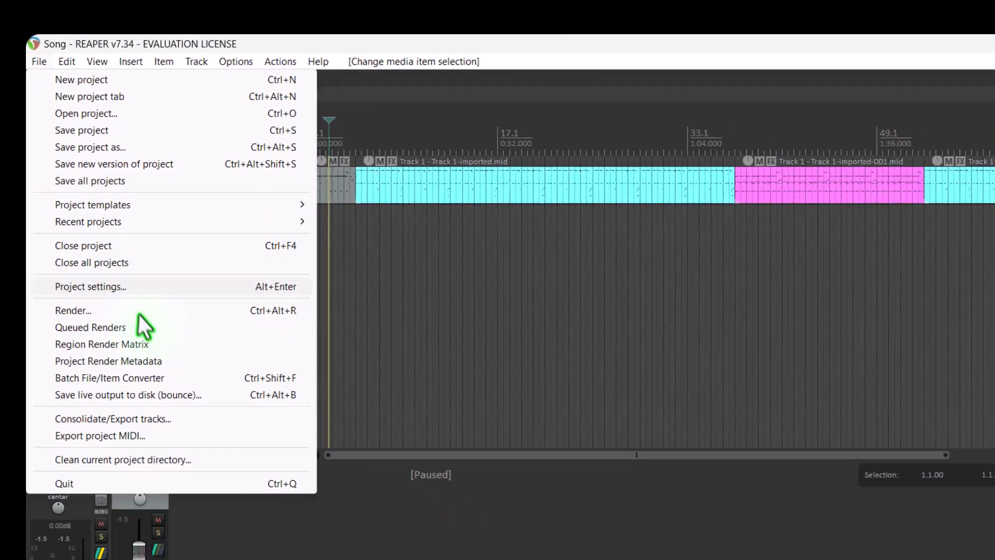
pyautogui.click(207, 431)
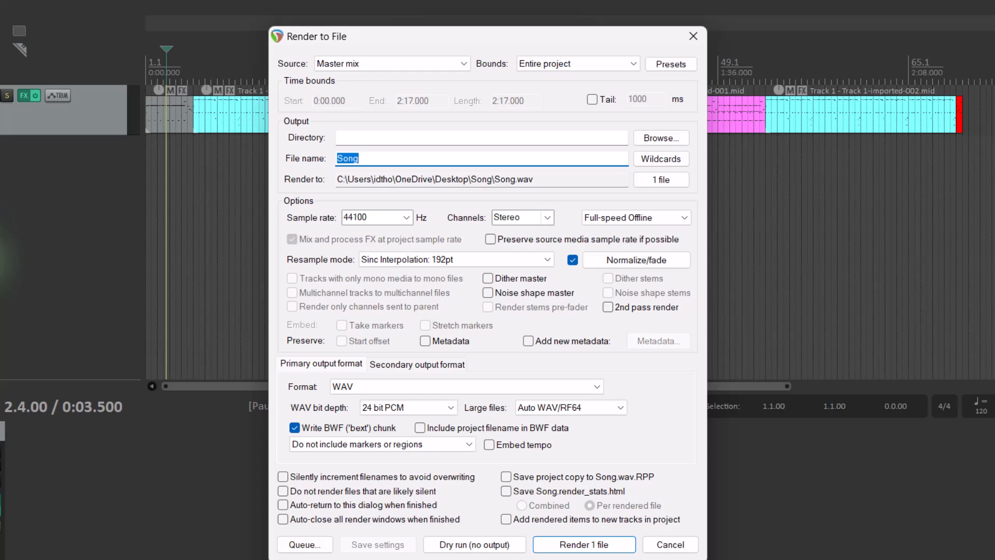
pyautogui.click(648, 141)
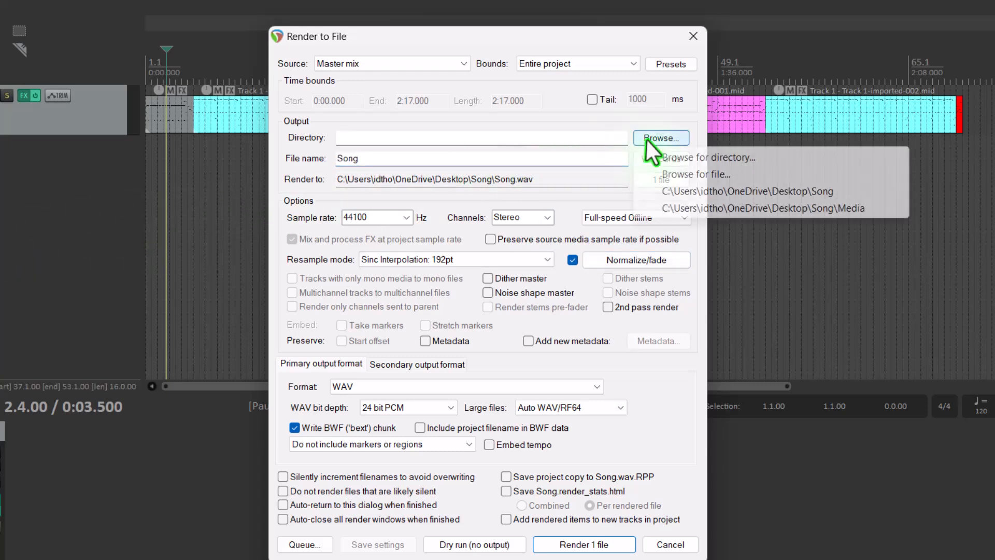
pyautogui.click(658, 154)
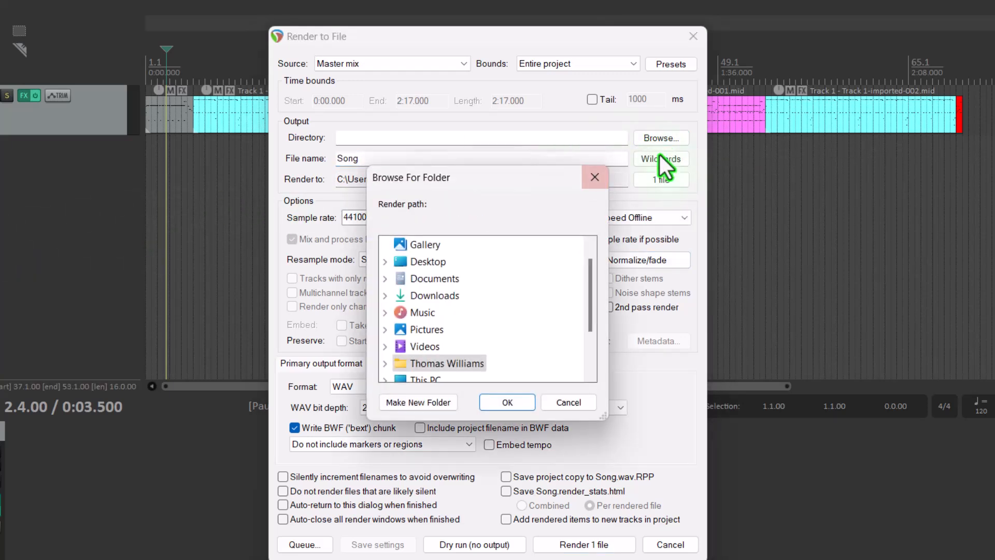
pyautogui.scroll(-2, 527, 288)
pyautogui.click(421, 363)
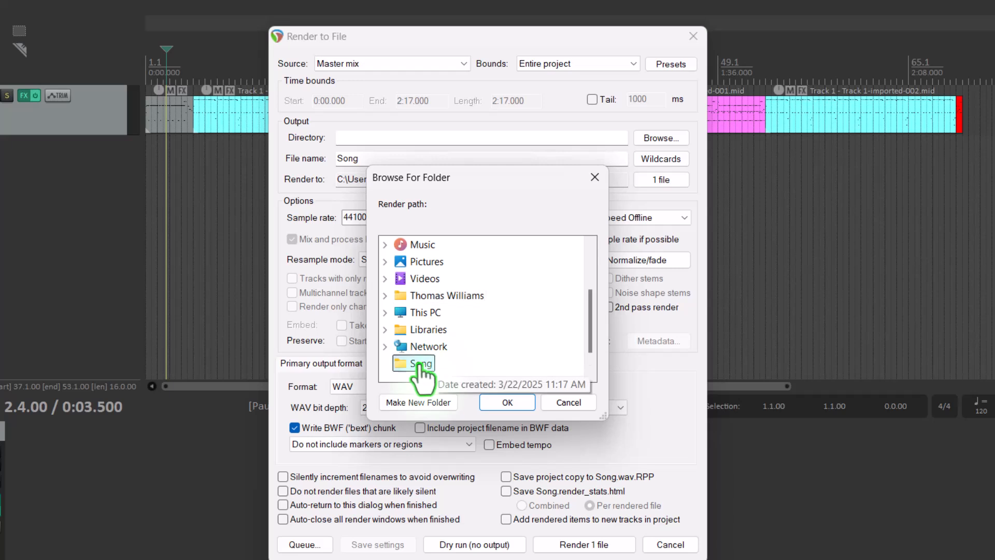
pyautogui.click(505, 403)
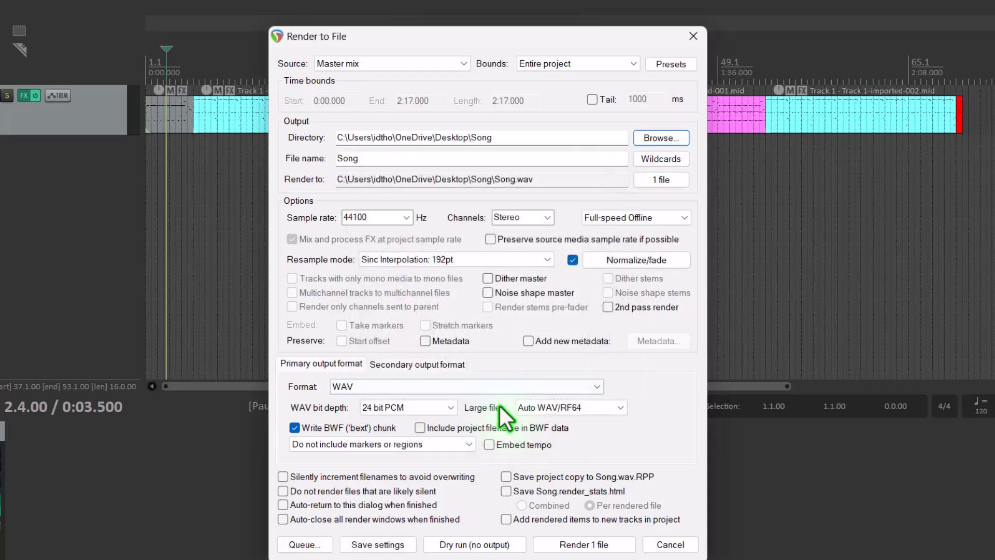
# Step: Render the entire project to a WAV file named Song-Drums and close the finished render report
pyautogui.click(417, 164)
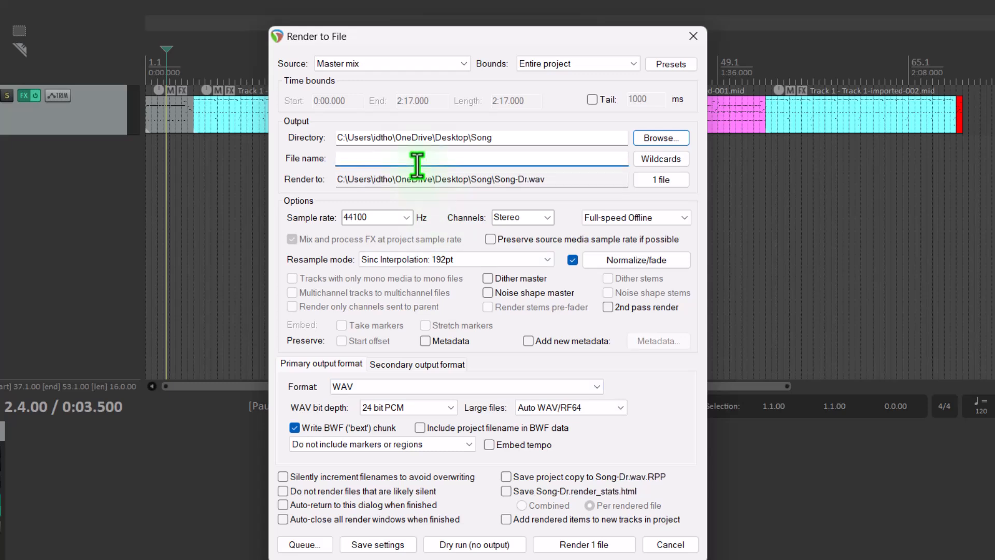
pyautogui.write('-Drums')
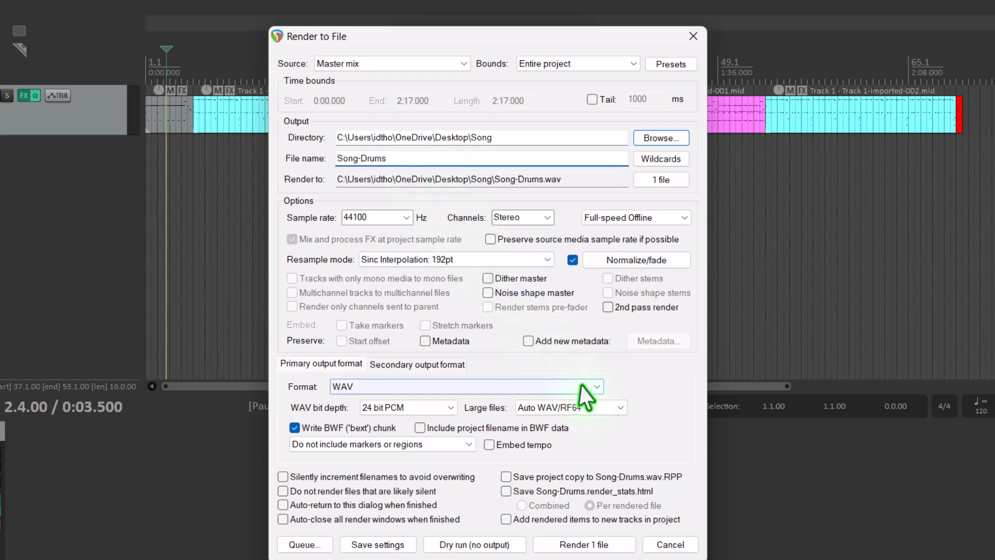
pyautogui.click(582, 386)
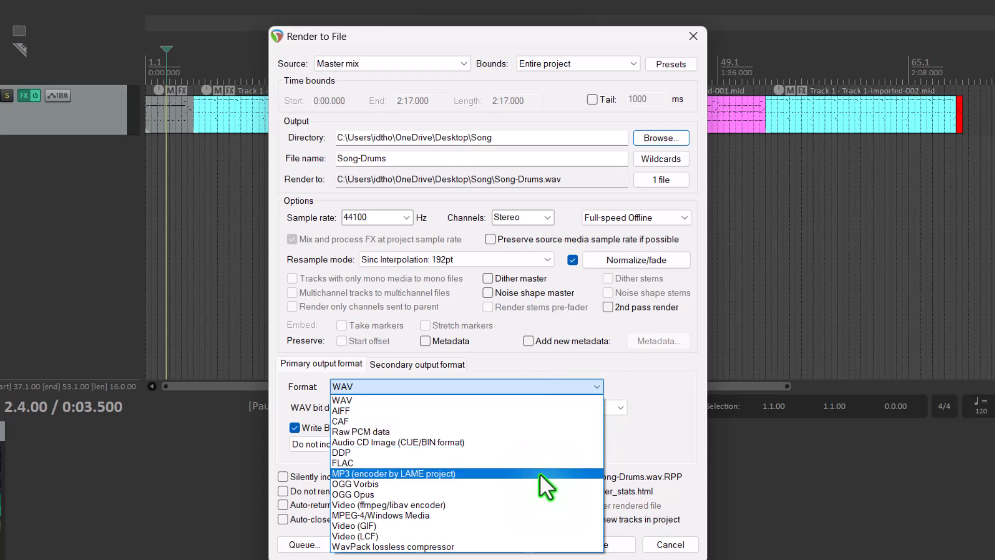
pyautogui.click(547, 403)
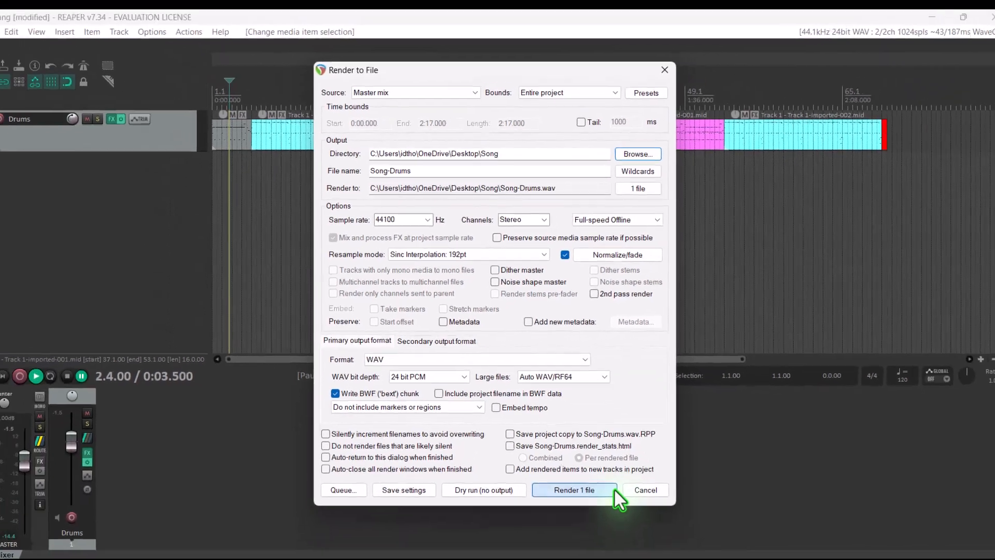
pyautogui.click(628, 541)
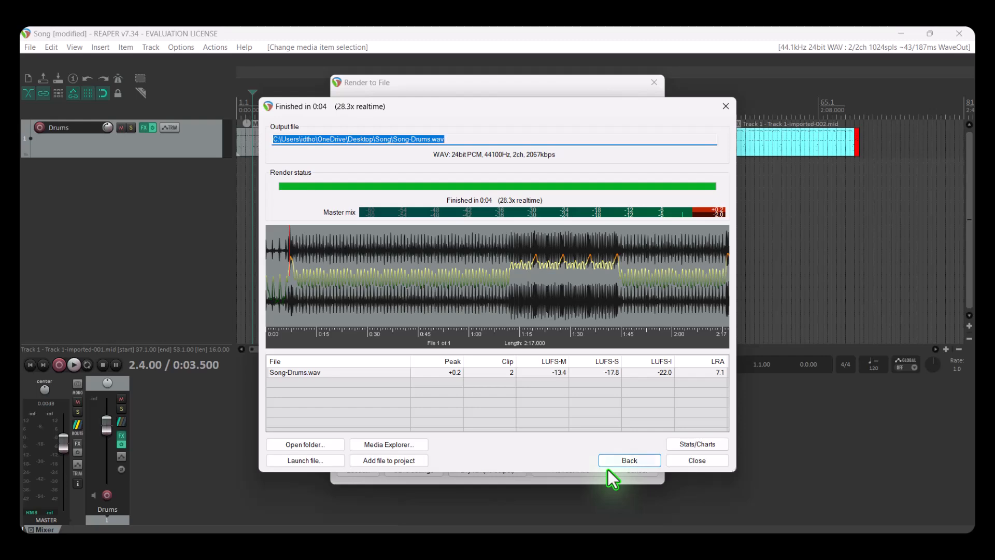
pyautogui.click(697, 460)
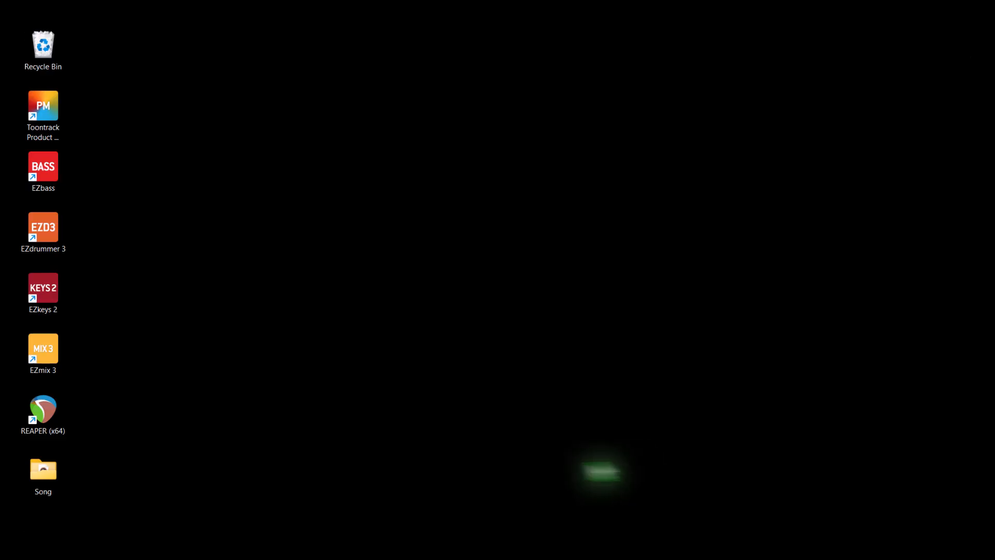
# Step: Open the desktop Song folder, briefly play the rendered Song-Drums file to check it, and close the player and folder
pyautogui.doubleClick(31, 480)
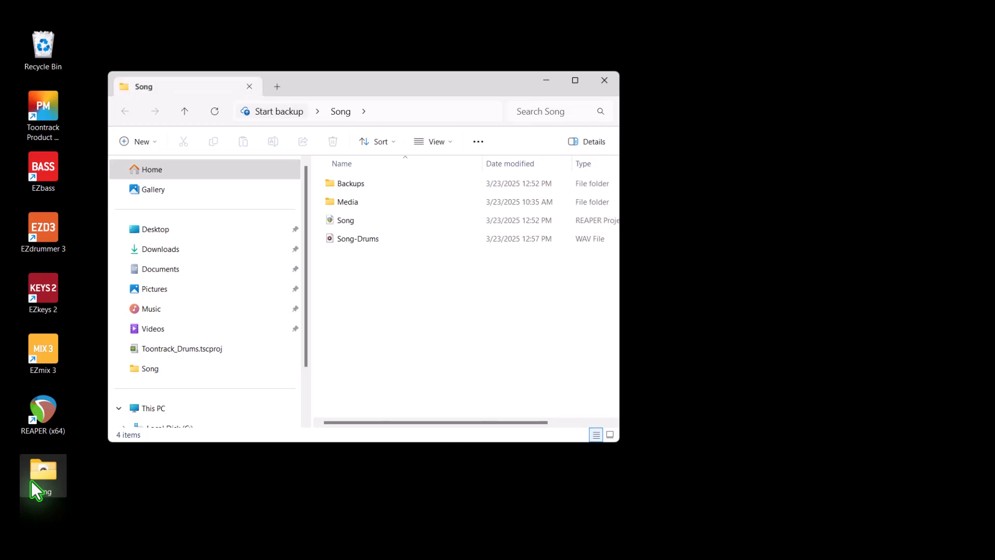
pyautogui.doubleClick(453, 244)
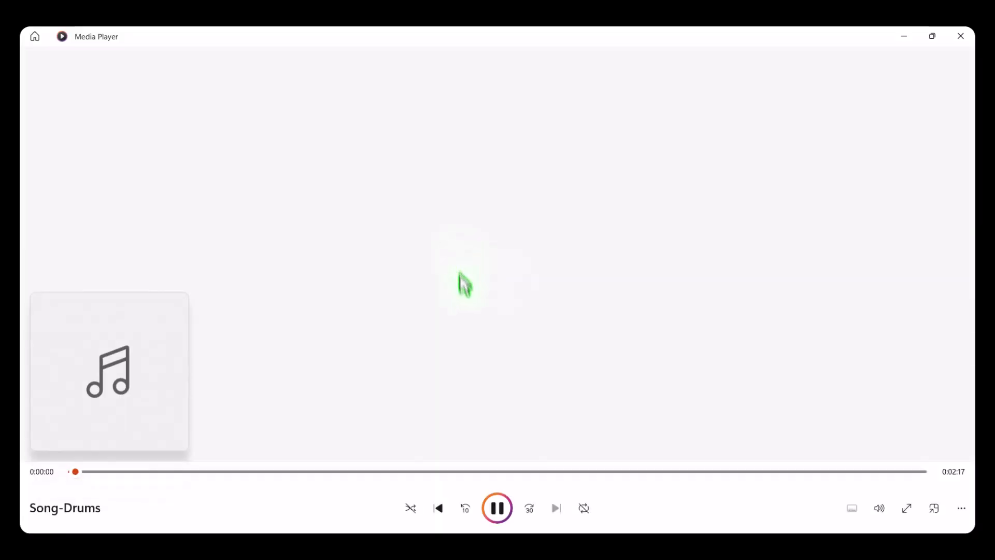
pyautogui.click(495, 513)
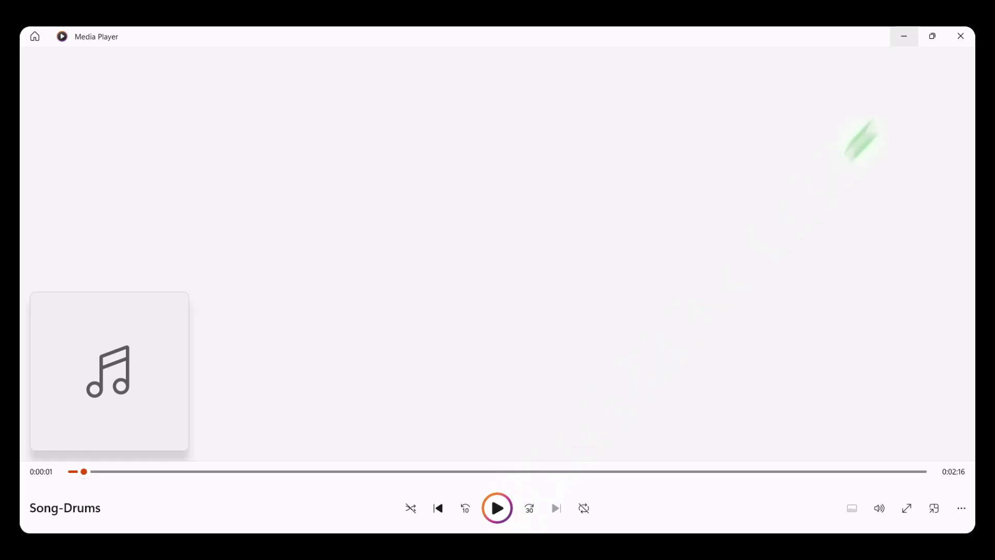
pyautogui.click(961, 39)
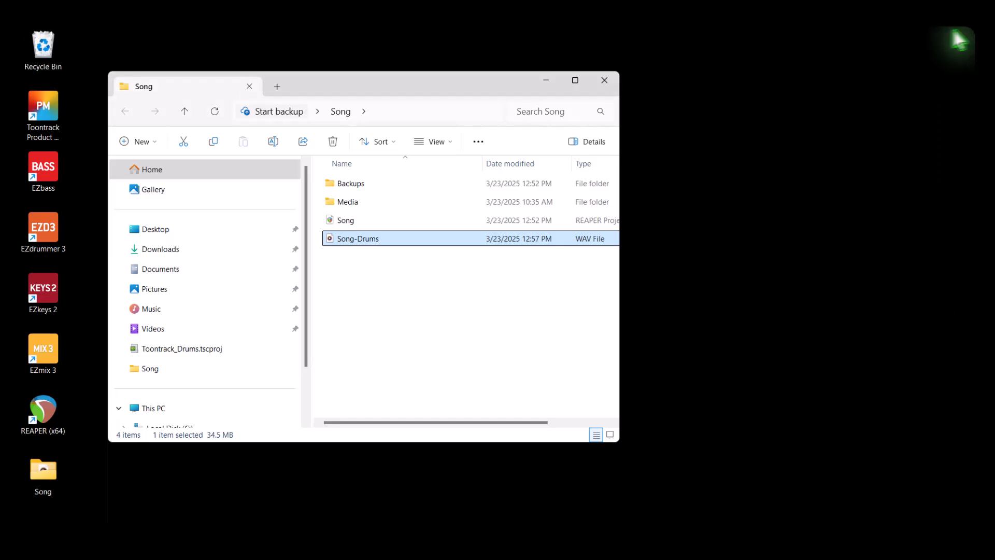
pyautogui.click(603, 81)
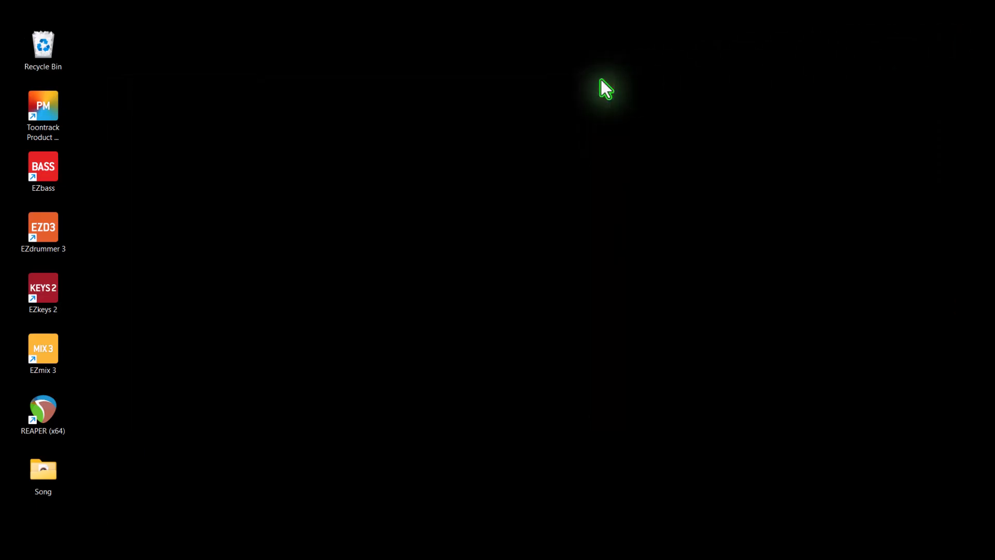